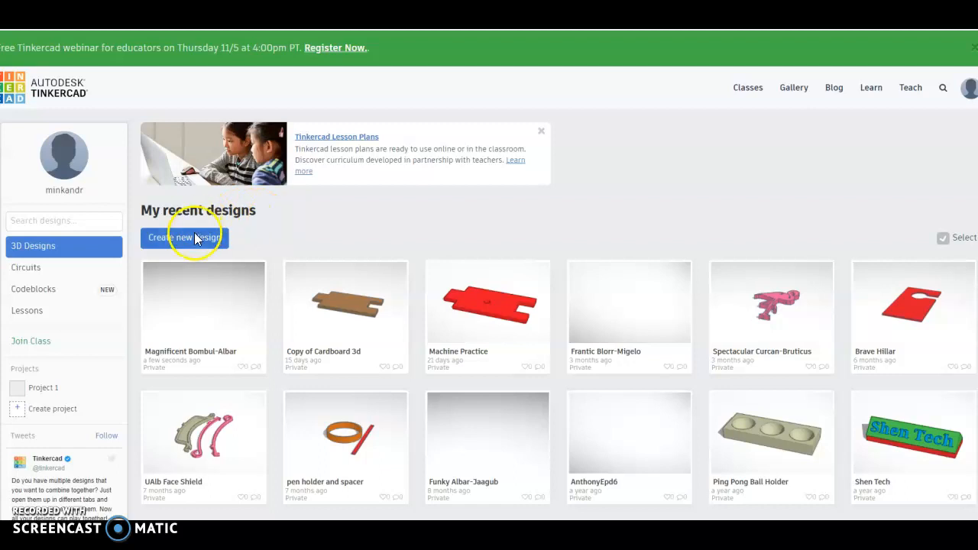
Create a new design with the workplane grid in inches and the snap grid at 1/4 in.
{"action": "left_click", "coordinate": [184, 238]}
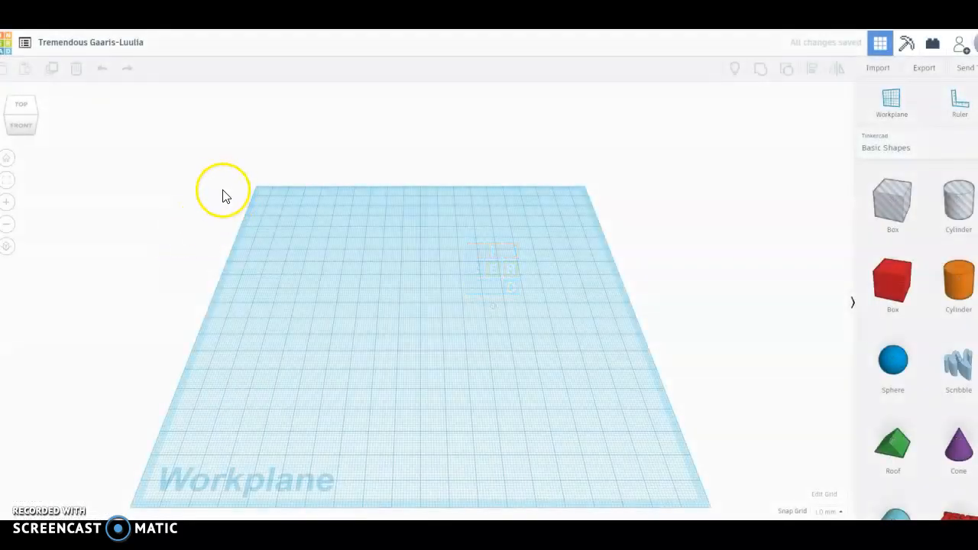
{"action": "left_click", "coordinate": [825, 496]}
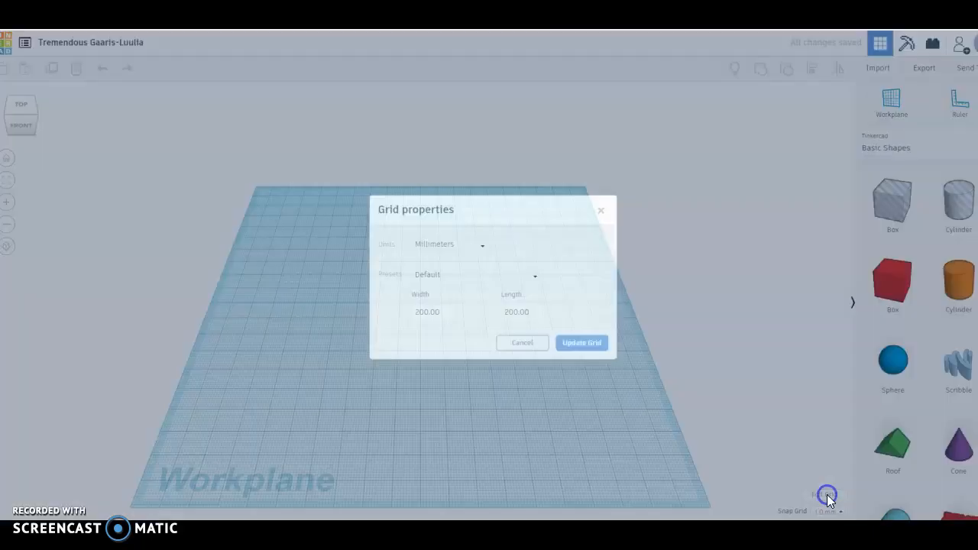
{"action": "left_click", "coordinate": [465, 252]}
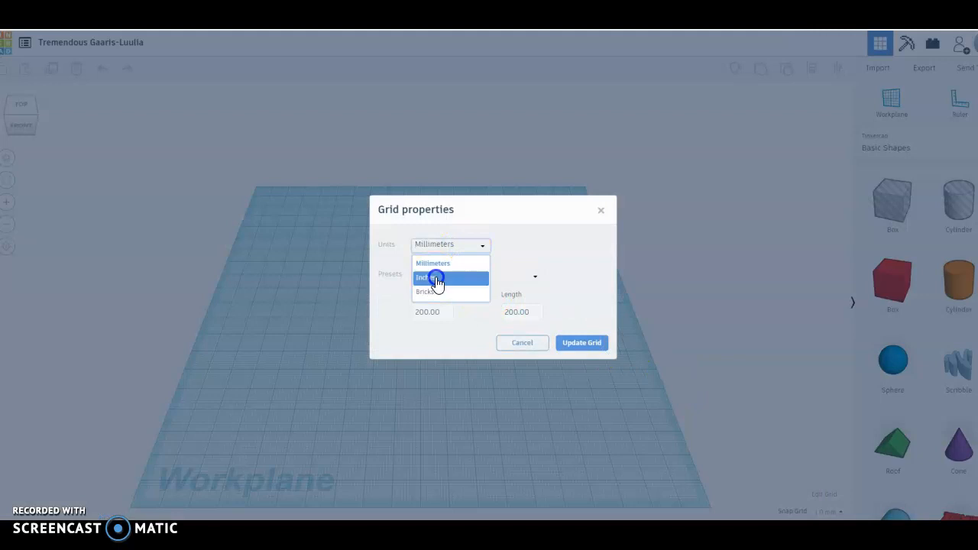
{"action": "left_click", "coordinate": [430, 278]}
{"action": "left_click", "coordinate": [578, 348]}
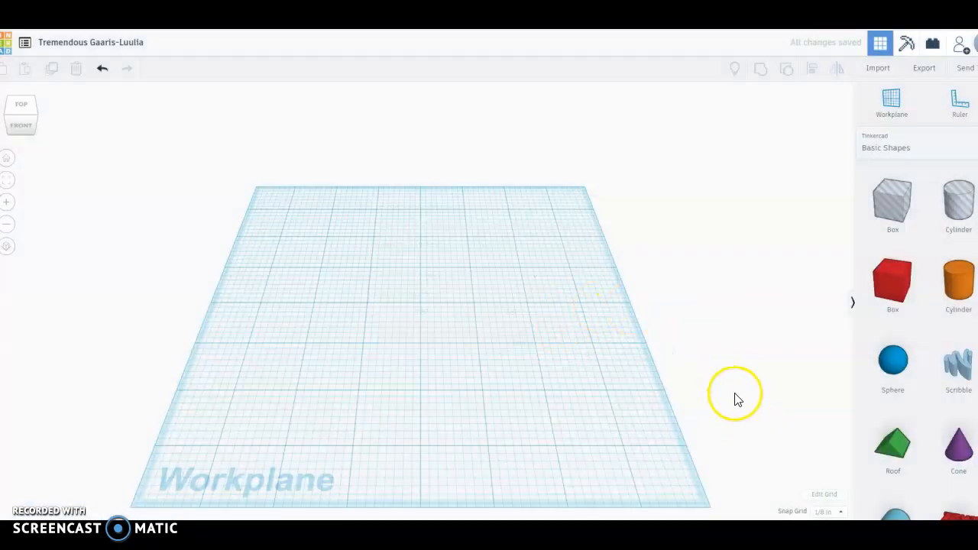
{"action": "left_click", "coordinate": [841, 512]}
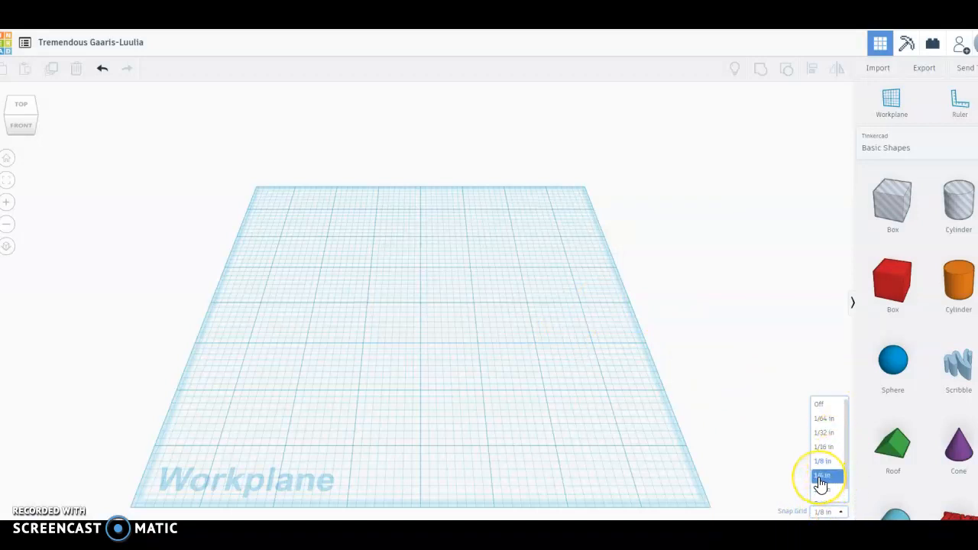
{"action": "left_click", "coordinate": [819, 478]}
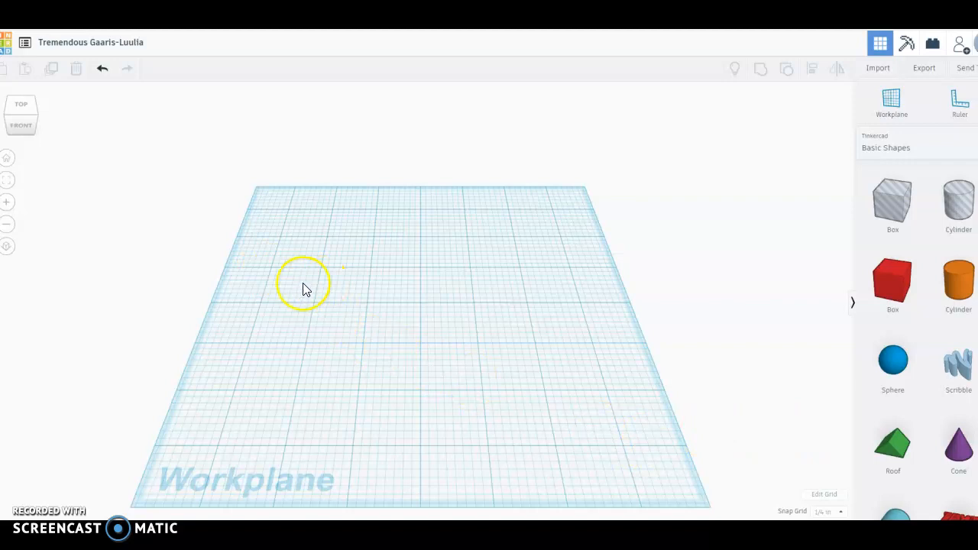
Place a solid red box near the front-left corner of the workplane.
{"action": "left_click_drag", "start_coordinate": [892, 286], "coordinate": [303, 409]}
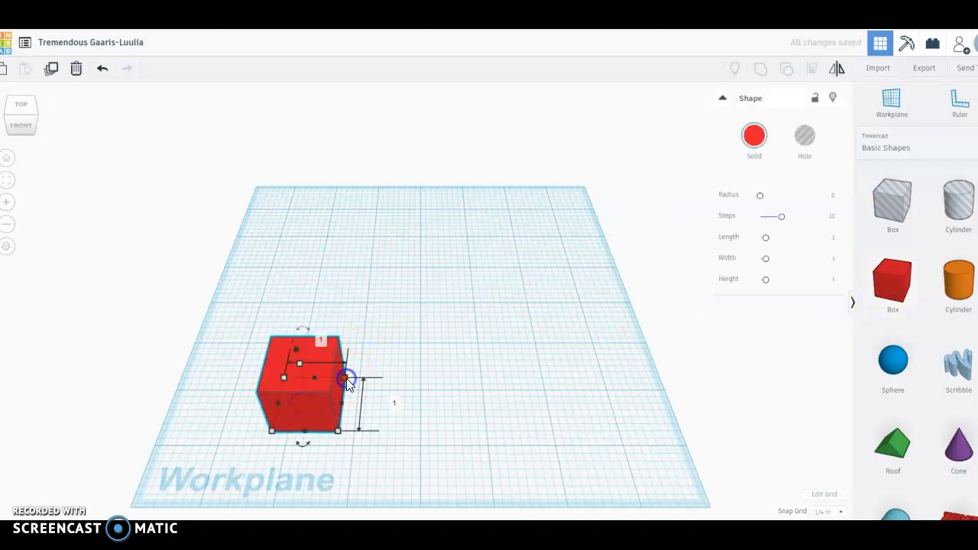
{"action": "left_click", "coordinate": [321, 341]}
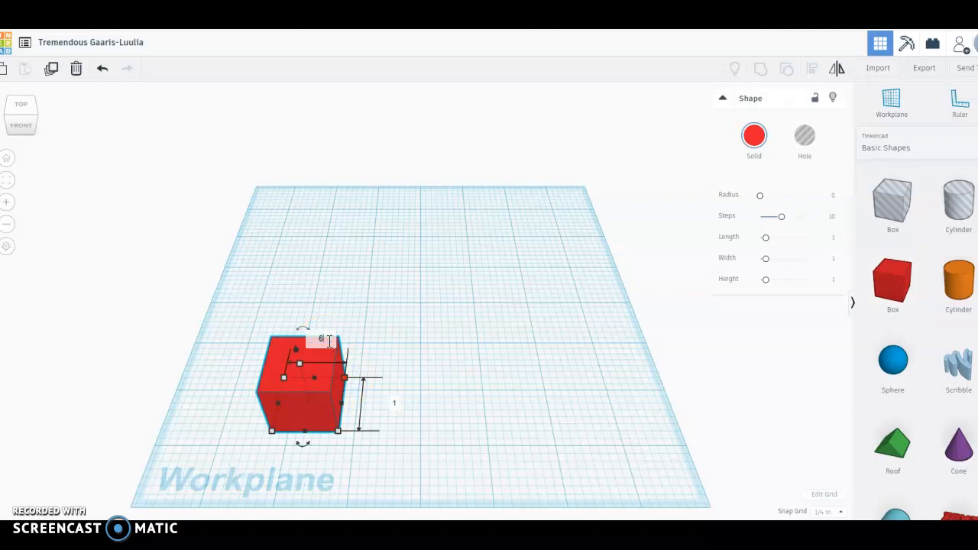
{"action": "key", "text": "Tab"}
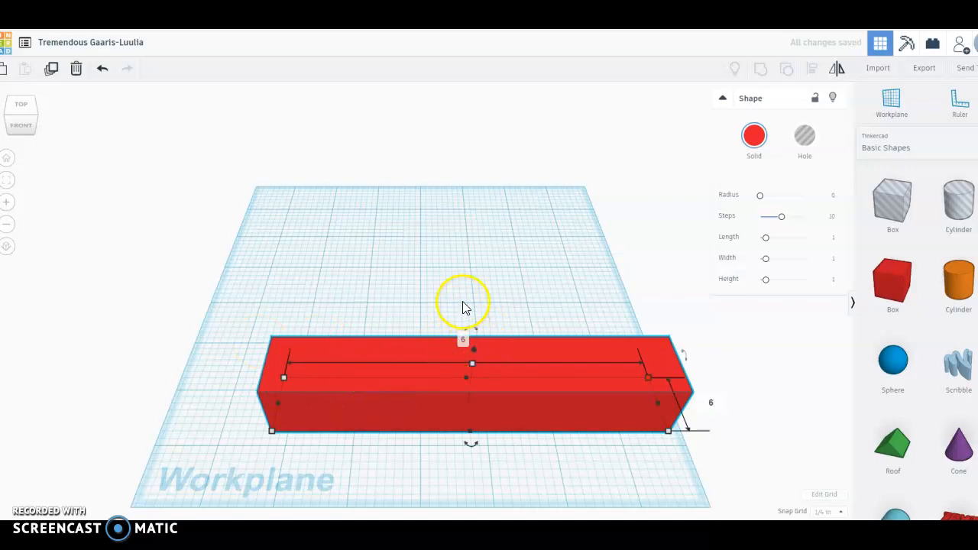
{"action": "type", "text": "6"}
{"action": "key", "text": "Return"}
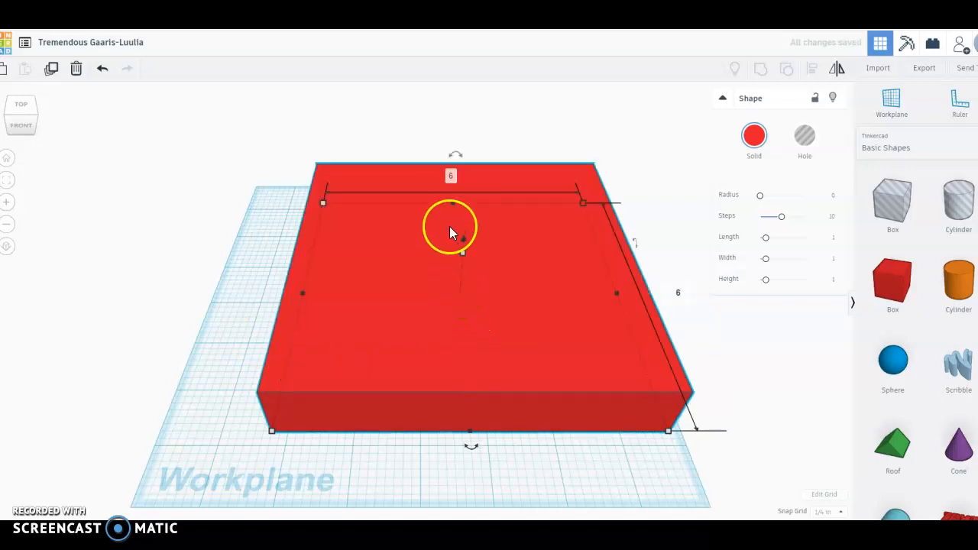
{"action": "left_click", "coordinate": [102, 68]}
{"action": "left_click", "coordinate": [102, 69]}
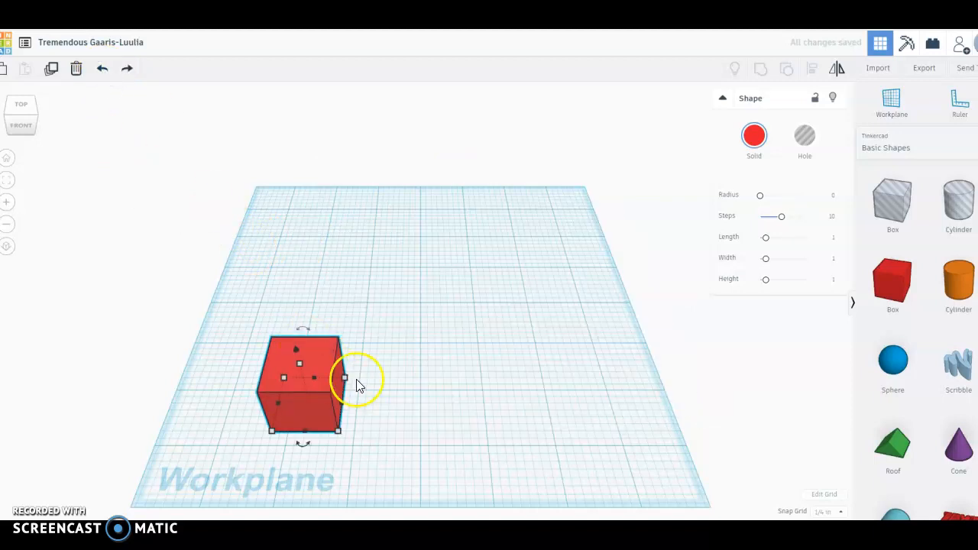
{"action": "left_click", "coordinate": [378, 297]}
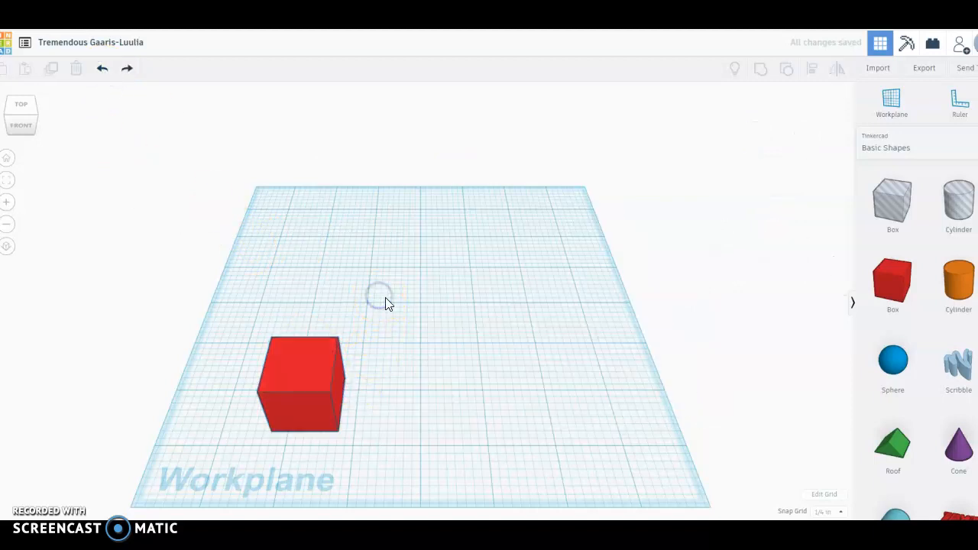
Resize the box to 6 in wide and 6 in long, and move it to the middle of the workplane.
{"action": "left_click", "coordinate": [317, 386]}
{"action": "left_click_drag", "start_coordinate": [336, 431], "coordinate": [655, 444]}
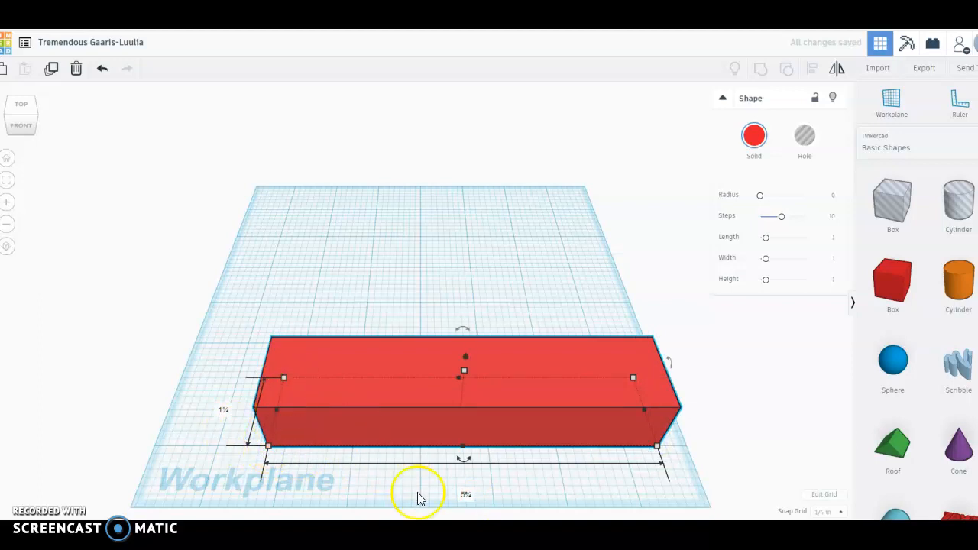
{"action": "left_click", "coordinate": [466, 494]}
{"action": "type", "text": "6"}
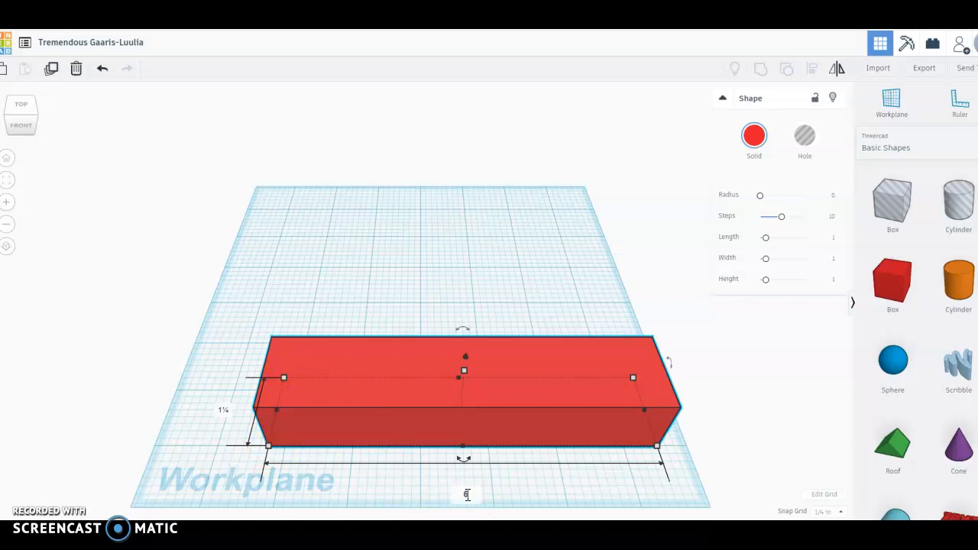
{"action": "key", "text": "Return"}
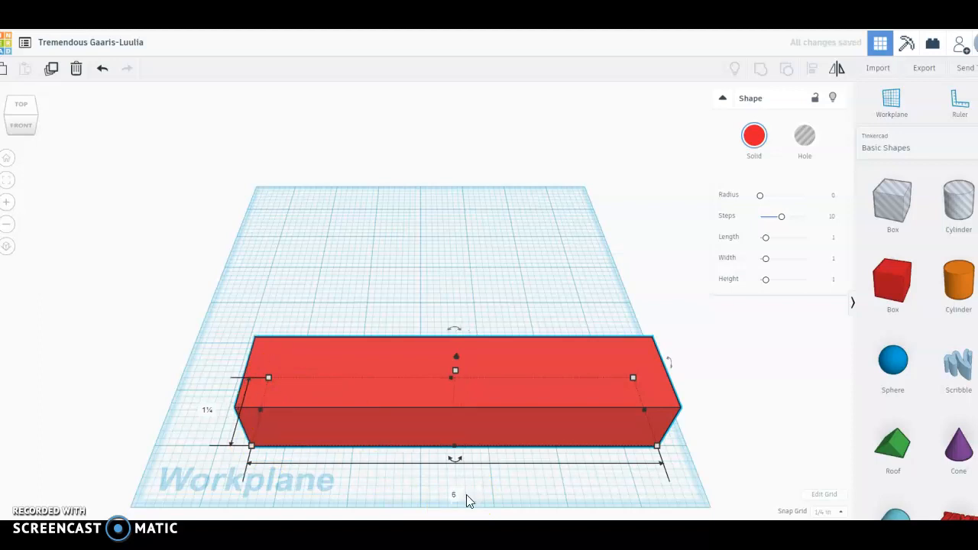
{"action": "left_click", "coordinate": [207, 409]}
{"action": "type", "text": "6"}
{"action": "key", "text": "Return"}
{"action": "left_click", "coordinate": [402, 260]}
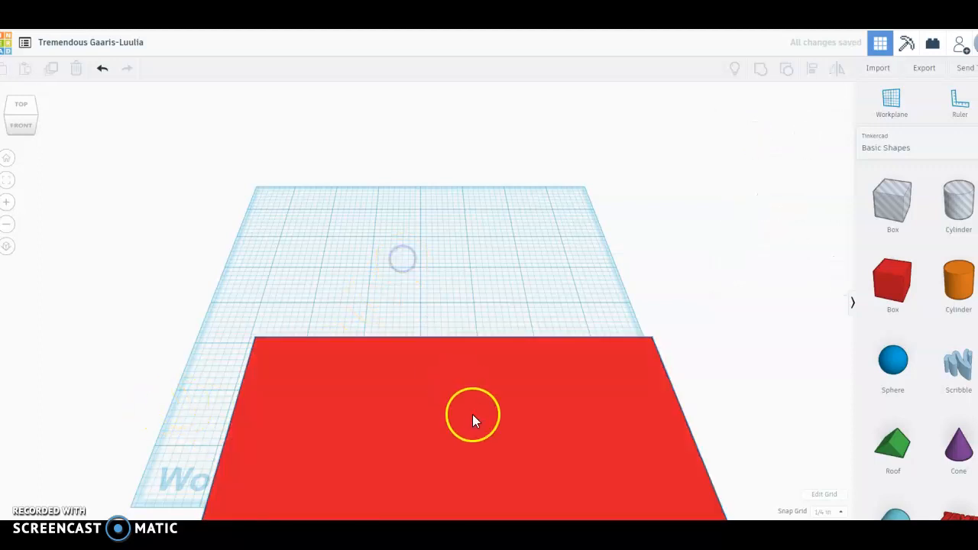
{"action": "left_click_drag", "start_coordinate": [476, 414], "coordinate": [446, 225]}
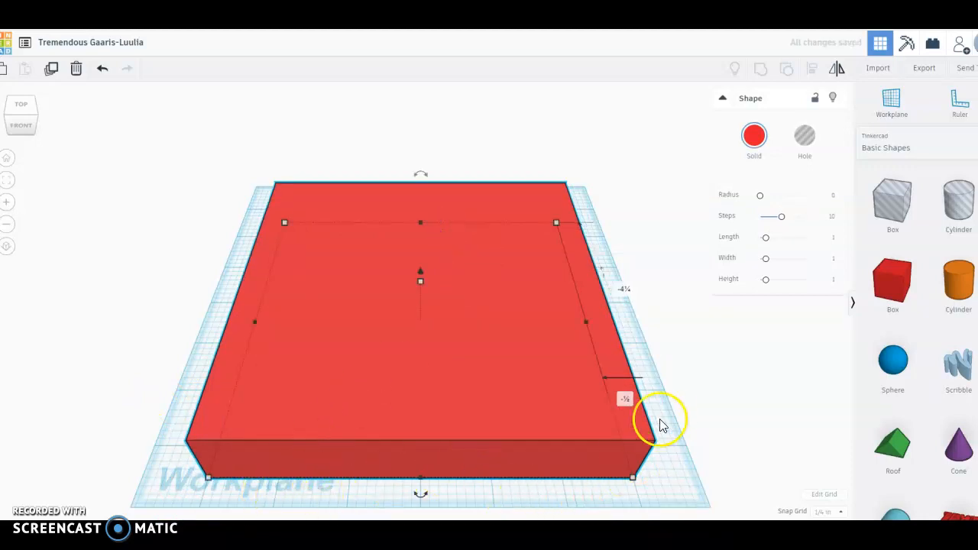
Set the height of the 6 by 6 in box to .75 in.
{"action": "right_click_drag", "start_coordinate": [670, 461], "coordinate": [585, 414]}
{"action": "mouse_move", "coordinate": [407, 255]}
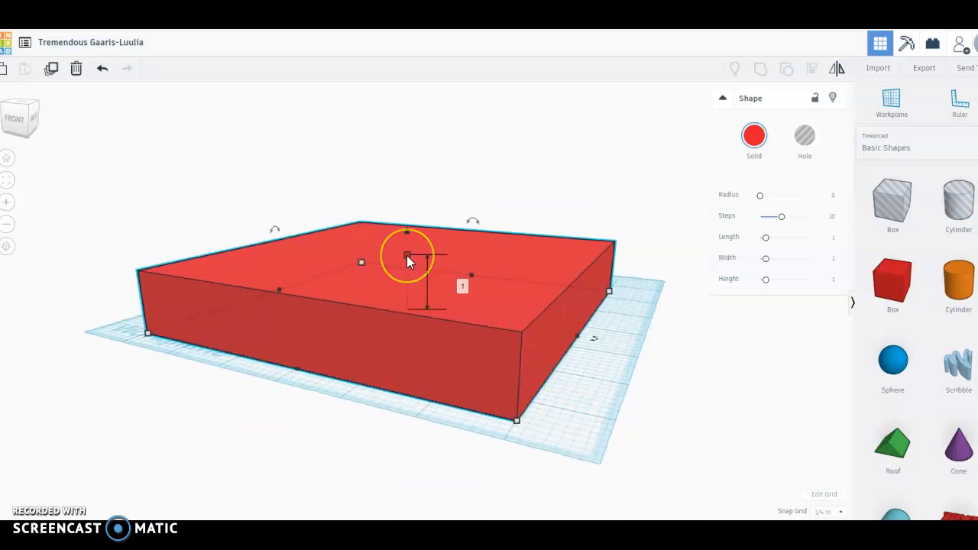
{"action": "mouse_move", "coordinate": [583, 375]}
{"action": "right_mouse_down"}
{"action": "mouse_move", "coordinate": [578, 349]}
{"action": "mouse_move", "coordinate": [586, 365]}
{"action": "right_mouse_up"}
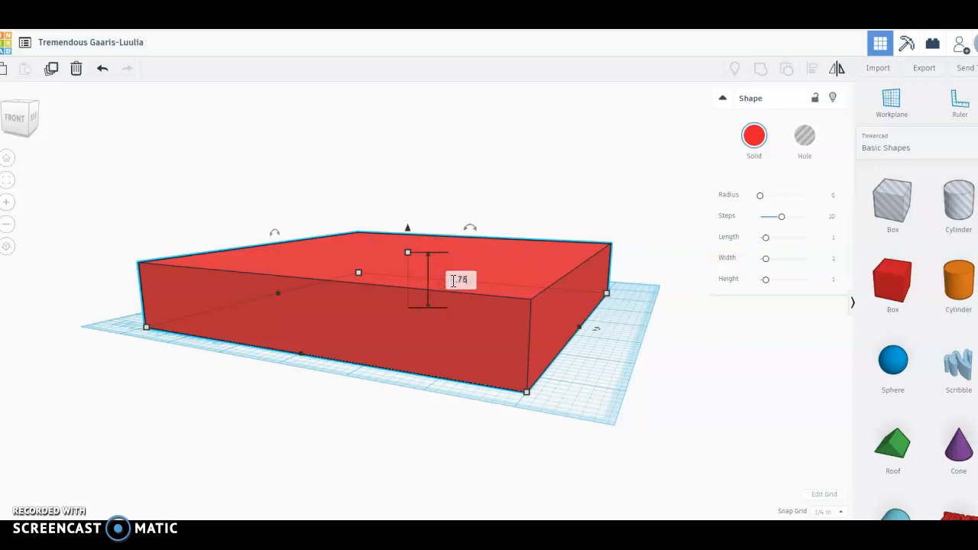
{"action": "key", "text": "Return"}
Shift the red slab about 1/4 in toward the back edge of the workplane and deselect it.
{"action": "right_click_drag", "start_coordinate": [606, 377], "coordinate": [672, 392]}
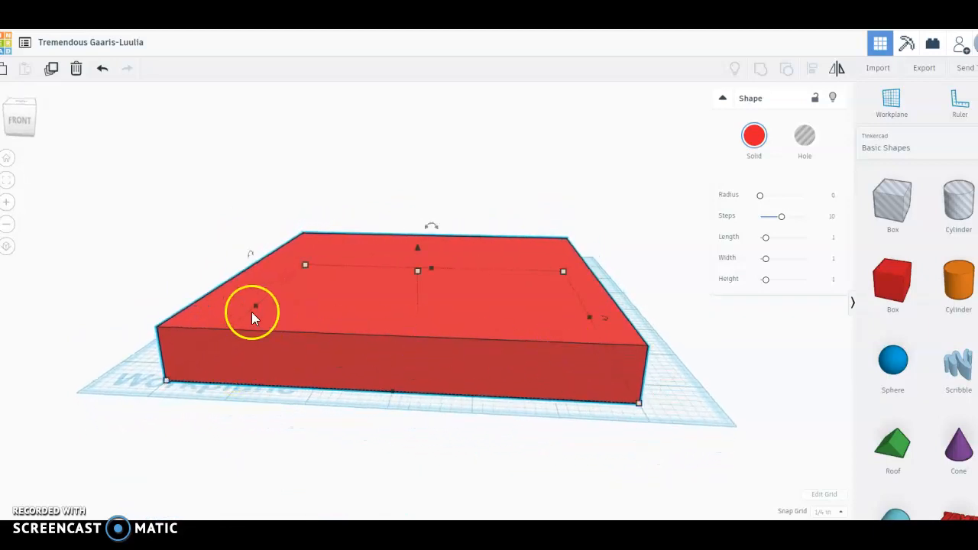
{"action": "right_click_drag", "start_coordinate": [631, 326], "coordinate": [613, 352]}
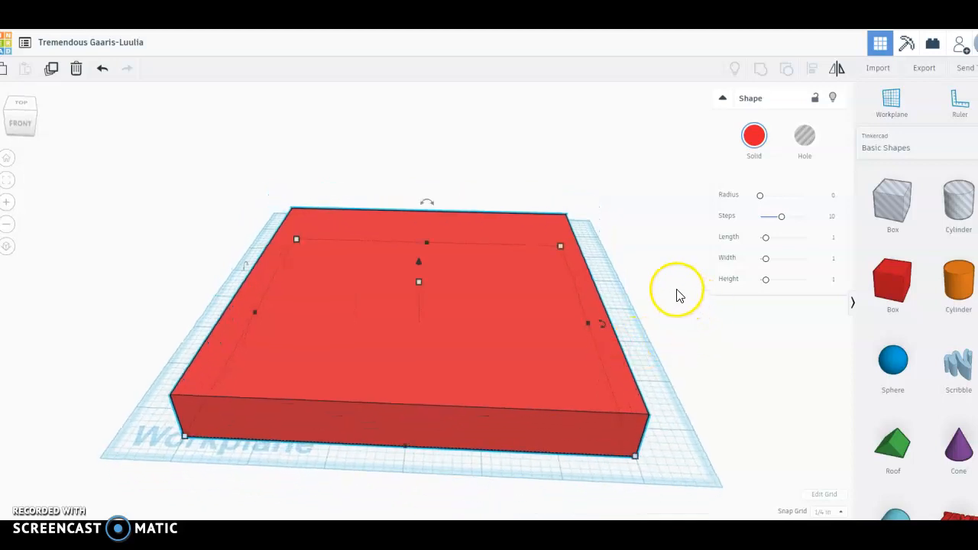
{"action": "right_click_drag", "start_coordinate": [609, 289], "coordinate": [616, 349]}
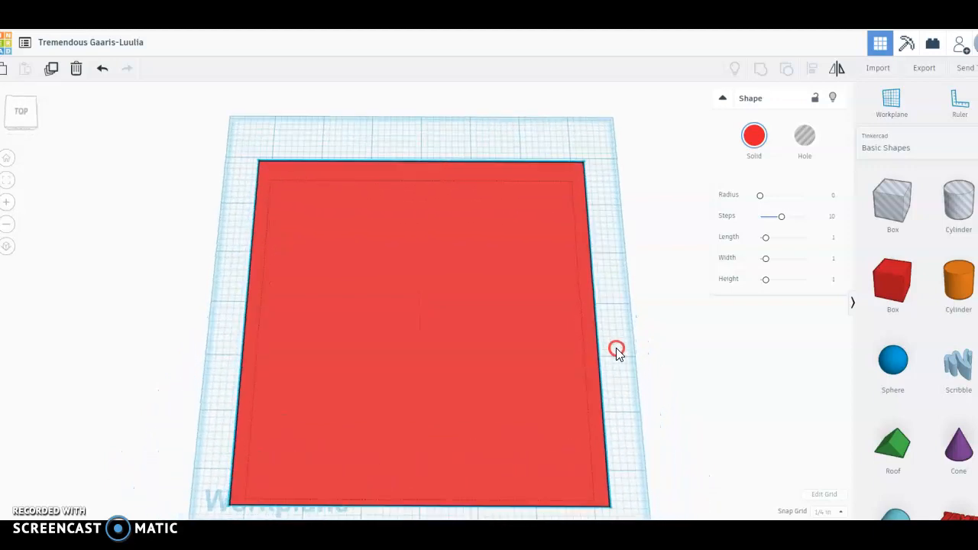
{"action": "left_click_drag", "start_coordinate": [476, 342], "coordinate": [479, 326]}
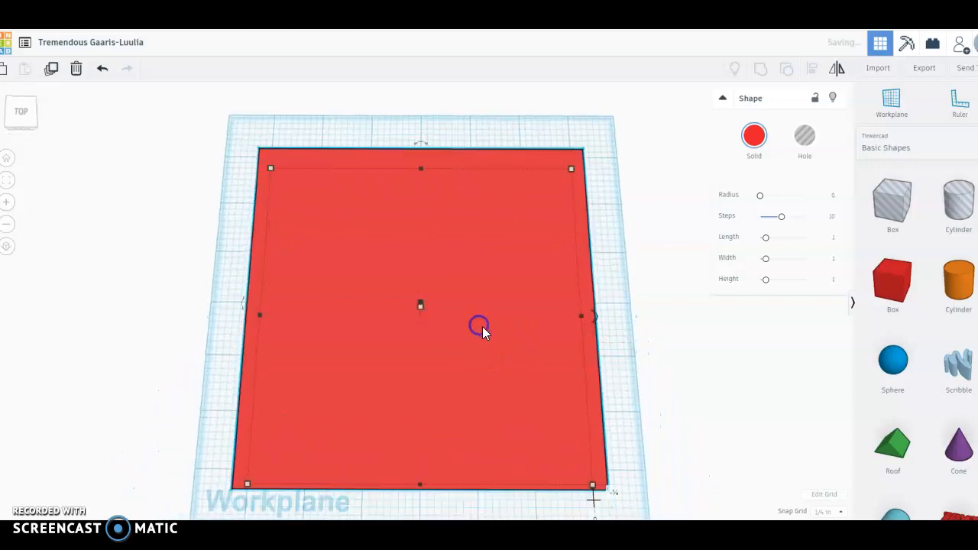
{"action": "left_click", "coordinate": [618, 370]}
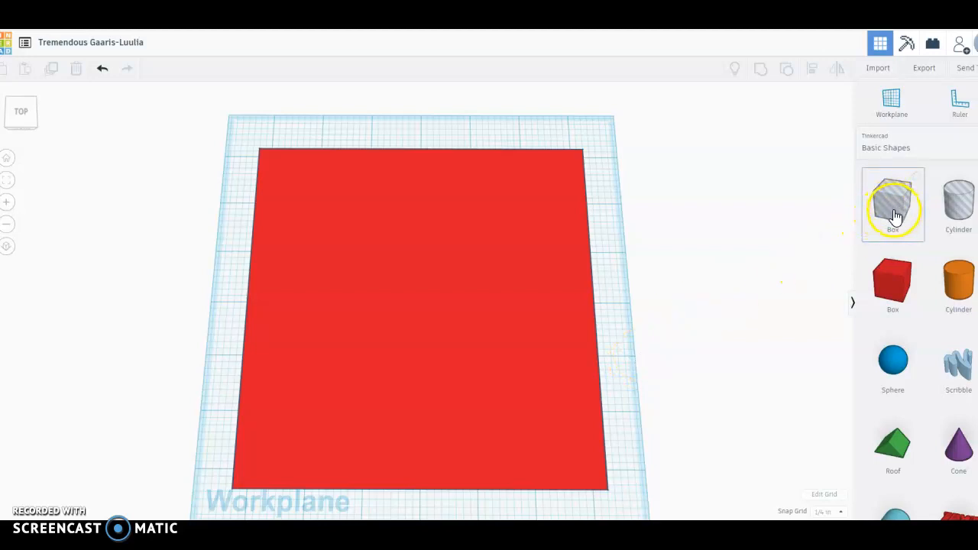
Place a box hole near the slab's back-left corner and set its front-to-back size to .125 in.
{"action": "left_click_drag", "start_coordinate": [896, 216], "coordinate": [338, 220]}
{"action": "right_click_drag", "start_coordinate": [471, 297], "coordinate": [477, 219]}
{"action": "left_click", "coordinate": [341, 246]}
{"action": "mouse_move", "coordinate": [327, 261]}
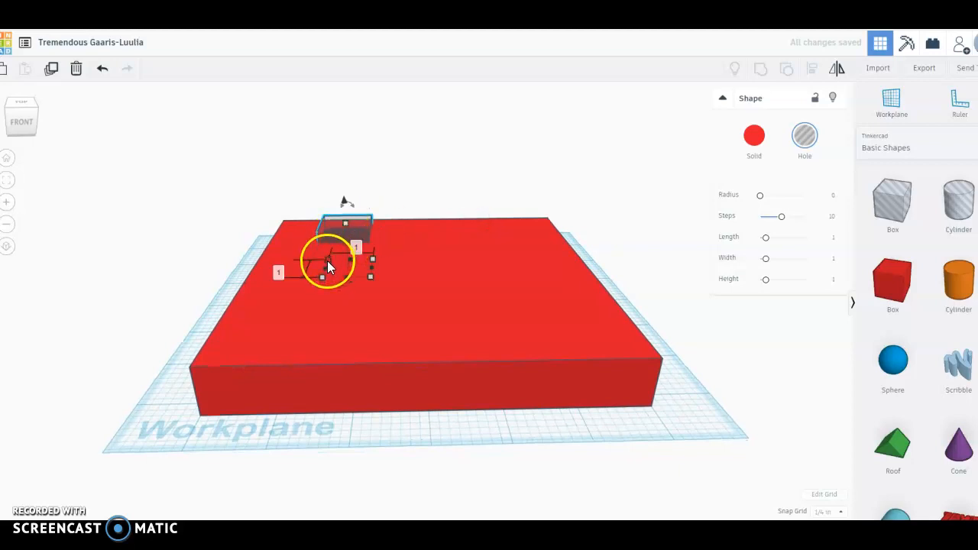
{"action": "left_click", "coordinate": [321, 279]}
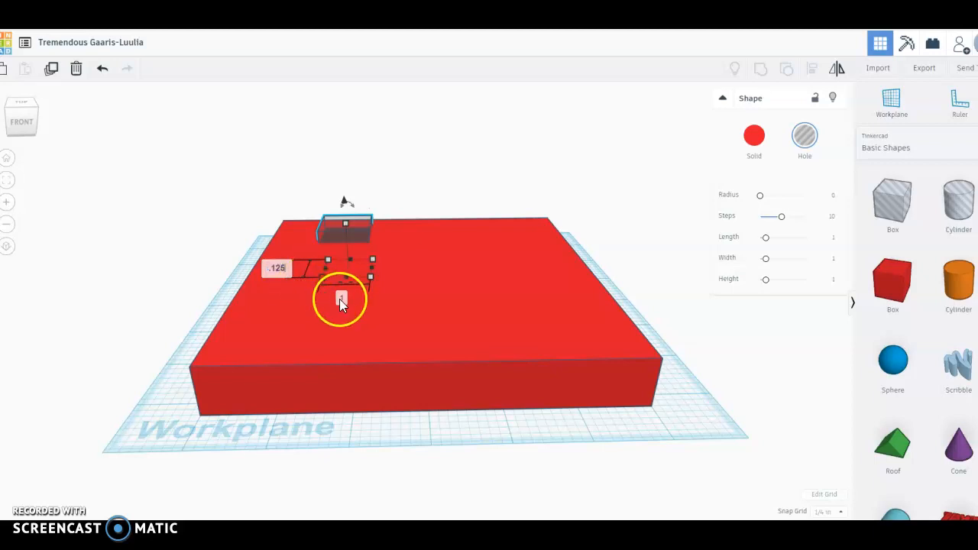
{"action": "key", "text": "Return"}
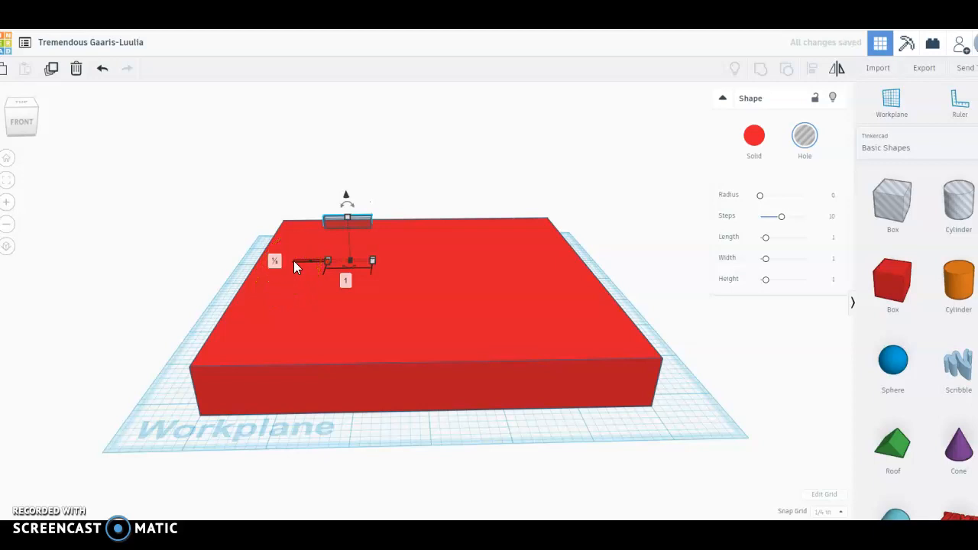
Set the height of the narrow box hole to .125 in.
{"action": "right_click_drag", "start_coordinate": [336, 308], "coordinate": [537, 299]}
{"action": "left_click", "coordinate": [310, 293]}
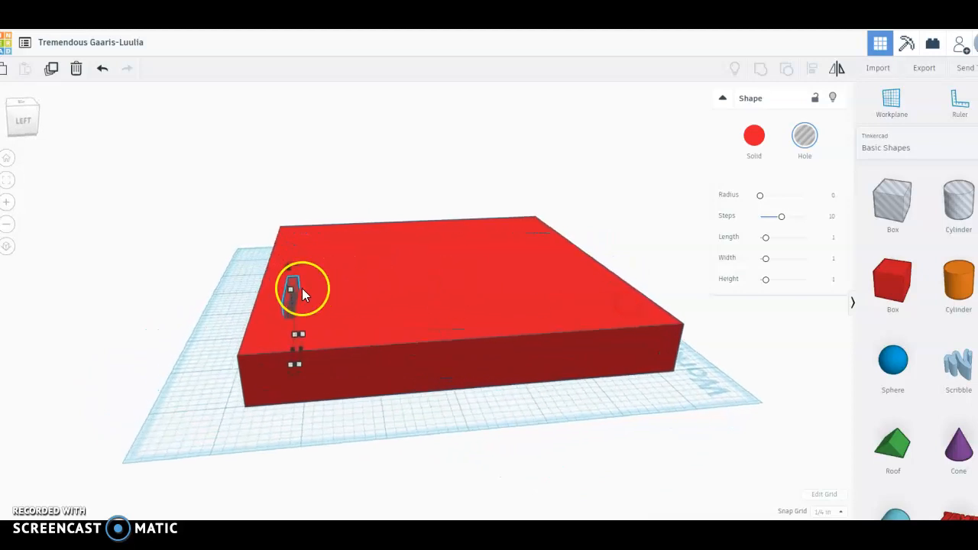
{"action": "left_click", "coordinate": [353, 319]}
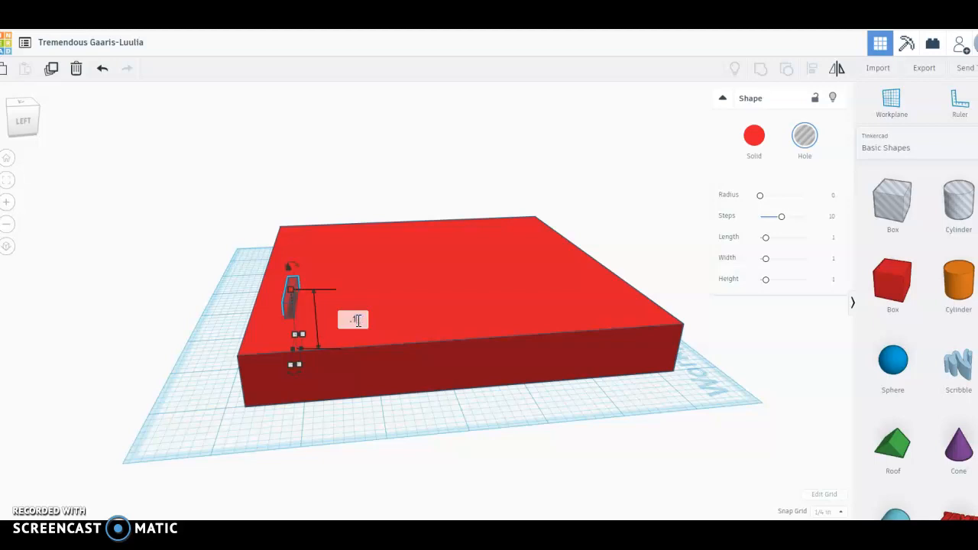
{"action": "type", "text": ".125"}
{"action": "key", "text": "Return"}
{"action": "left_click", "coordinate": [347, 321]}
{"action": "left_click", "coordinate": [377, 403]}
Raise the thin hole strip from the slab's underside up to its top surface.
{"action": "right_click_drag", "start_coordinate": [376, 397], "coordinate": [364, 346]}
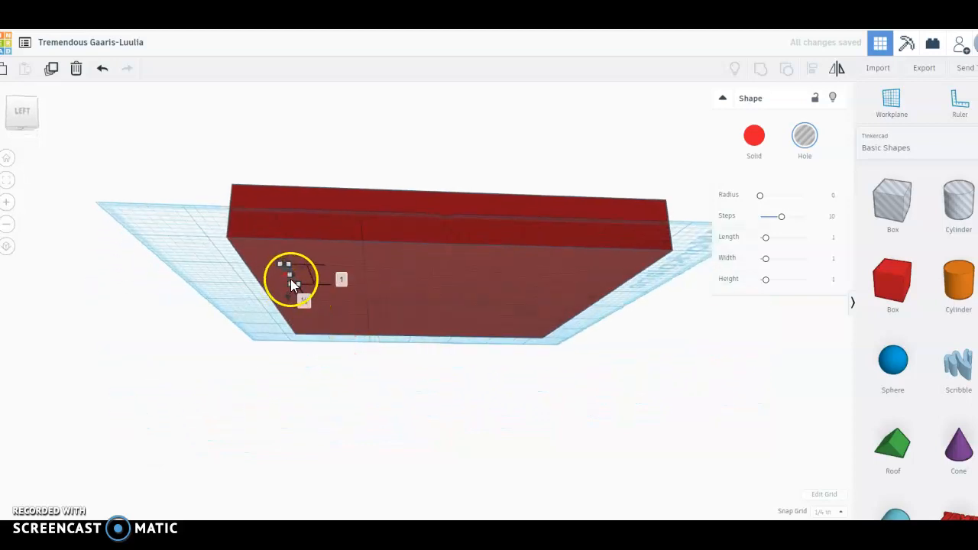
{"action": "right_click_drag", "start_coordinate": [380, 272], "coordinate": [324, 308]}
{"action": "left_click_drag", "start_coordinate": [272, 286], "coordinate": [275, 242]}
{"action": "right_click_drag", "start_coordinate": [280, 328], "coordinate": [430, 339]}
{"action": "left_click", "coordinate": [343, 293]}
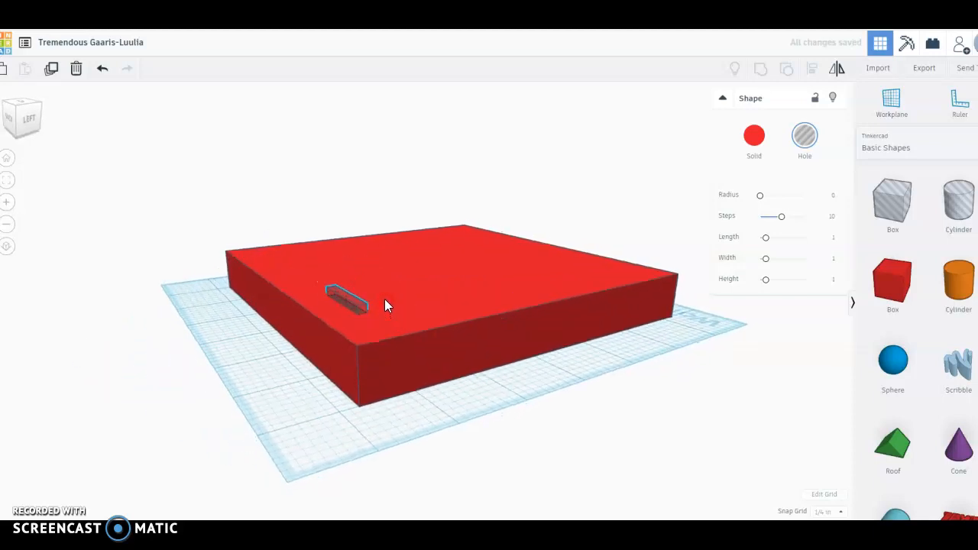
Lower the thin hole strip so that it sinks into the top of the slab.
{"action": "right_click_drag", "start_coordinate": [386, 302], "coordinate": [375, 290]}
{"action": "left_click_drag", "start_coordinate": [339, 240], "coordinate": [337, 248]}
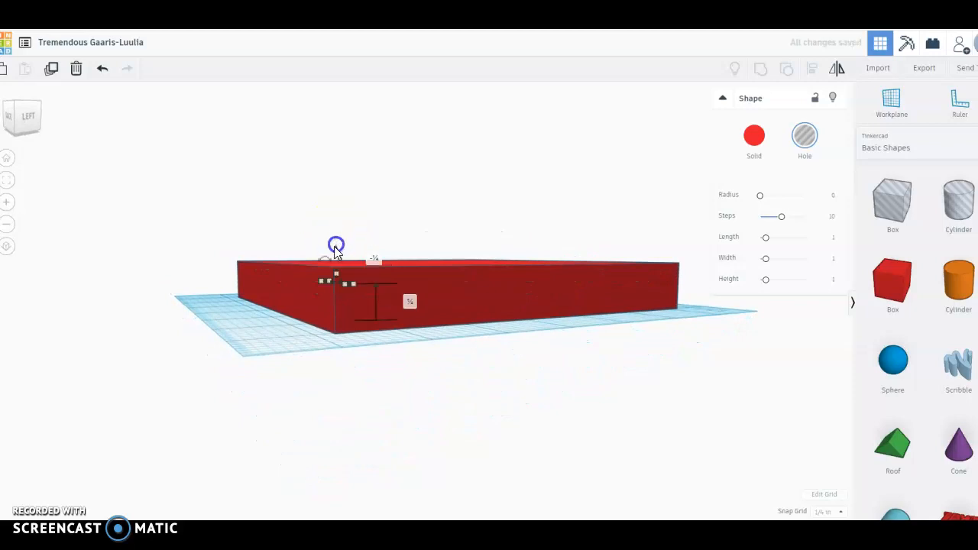
{"action": "right_click_drag", "start_coordinate": [488, 339], "coordinate": [423, 351]}
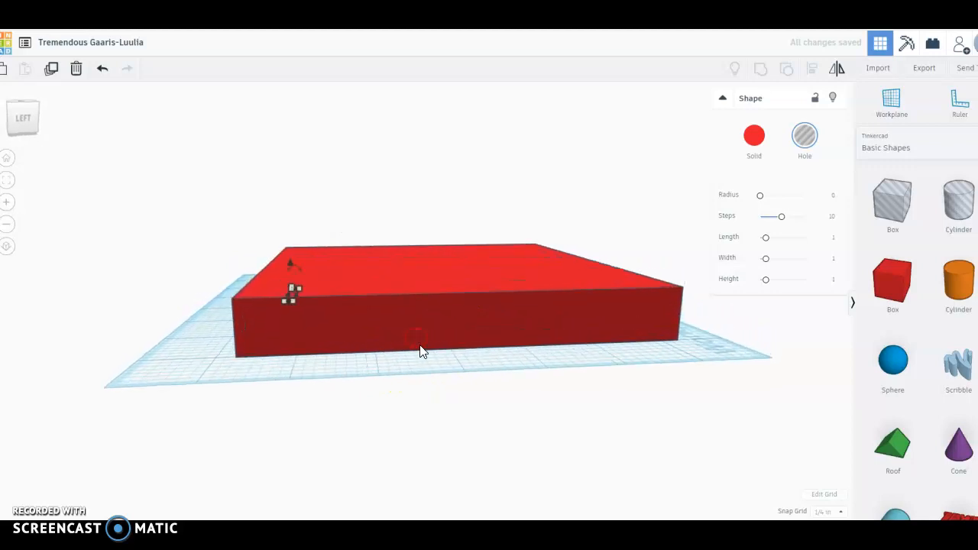
Change the snap grid to 1/8 in.
{"action": "left_click", "coordinate": [827, 511]}
{"action": "left_click_drag", "start_coordinate": [827, 428], "coordinate": [825, 441]}
{"action": "left_click", "coordinate": [822, 461]}
{"action": "left_click", "coordinate": [694, 463]}
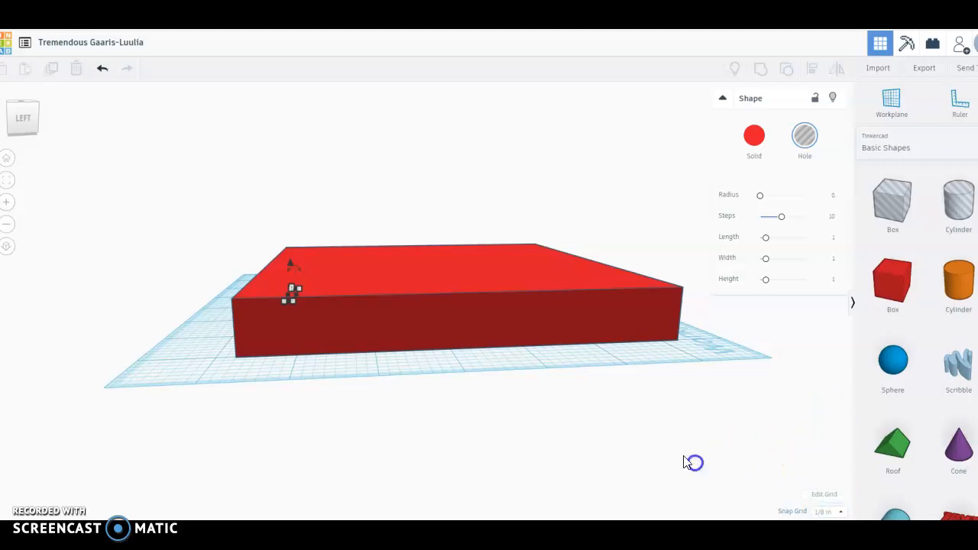
Move the red slab sideways to uncover the thin hole strip, and select the strip.
{"action": "left_click", "coordinate": [290, 304]}
{"action": "left_click", "coordinate": [318, 389]}
{"action": "left_click_drag", "start_coordinate": [211, 249], "coordinate": [364, 343]}
{"action": "left_click", "coordinate": [332, 369]}
{"action": "right_click_drag", "start_coordinate": [250, 360], "coordinate": [271, 306]}
{"action": "left_click", "coordinate": [275, 300]}
{"action": "left_click", "coordinate": [321, 324]}
{"action": "left_click_drag", "start_coordinate": [321, 325], "coordinate": [434, 318]}
{"action": "left_click", "coordinate": [278, 304]}
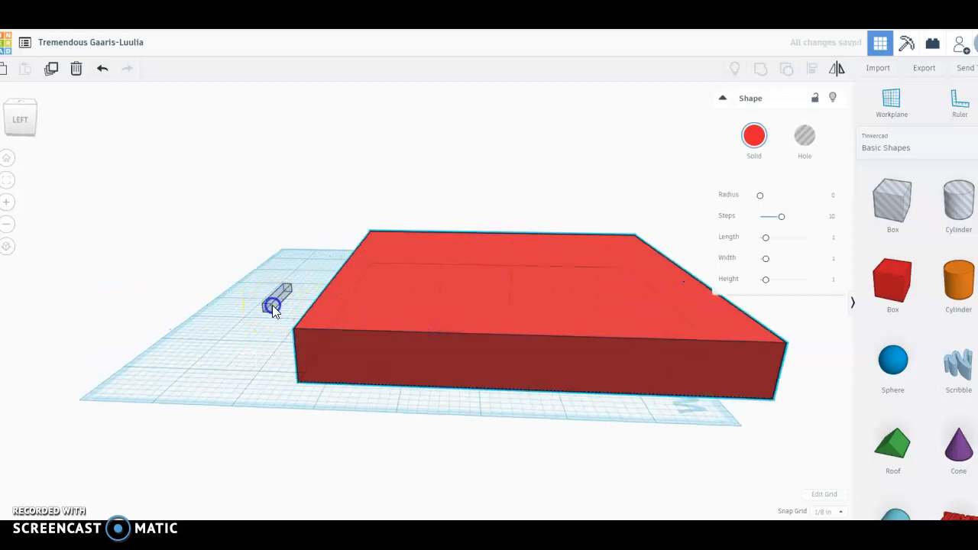
Move the thin hole strip farther out past the slab's edge and slide the red slab back onto the workplane.
{"action": "left_click_drag", "start_coordinate": [272, 305], "coordinate": [219, 305]}
{"action": "left_click", "coordinate": [101, 68]}
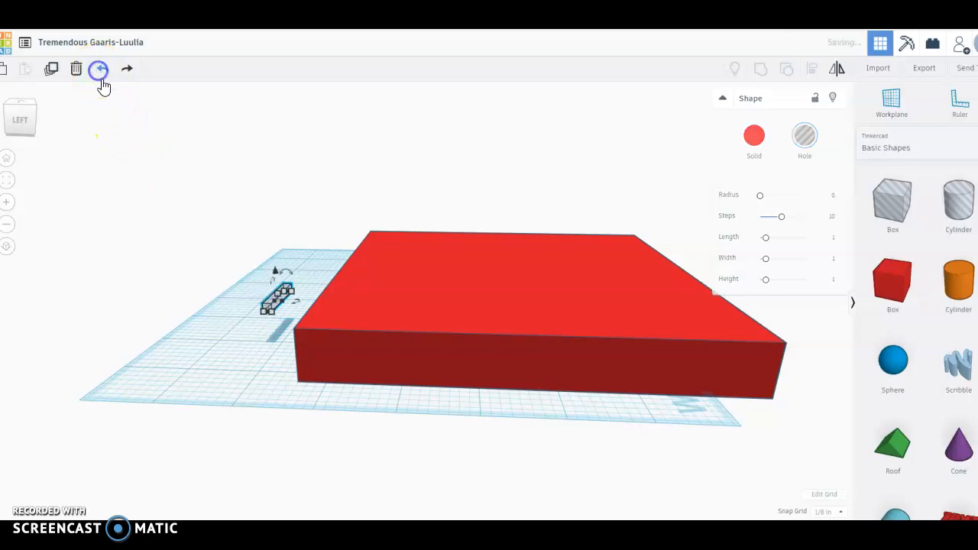
{"action": "left_click_drag", "start_coordinate": [263, 295], "coordinate": [153, 313]}
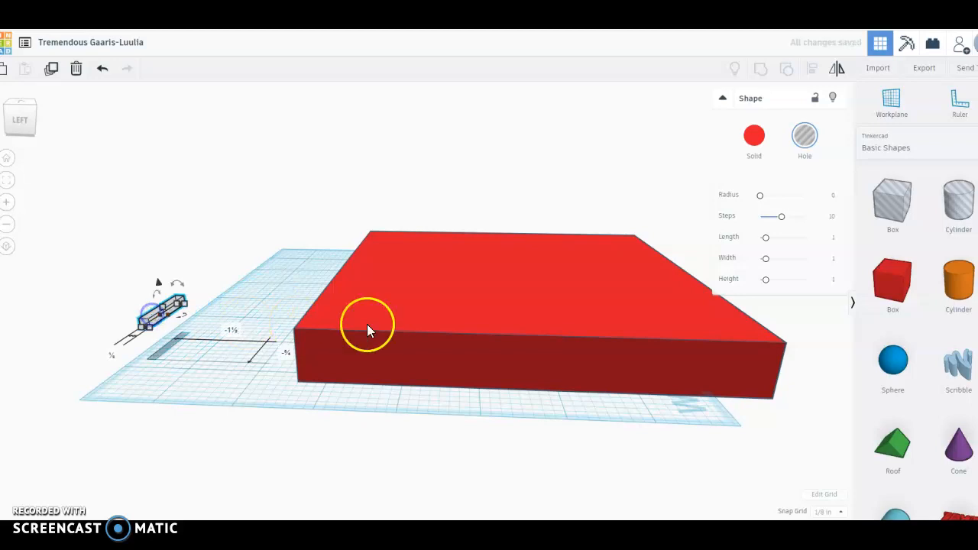
{"action": "left_click_drag", "start_coordinate": [426, 323], "coordinate": [313, 320]}
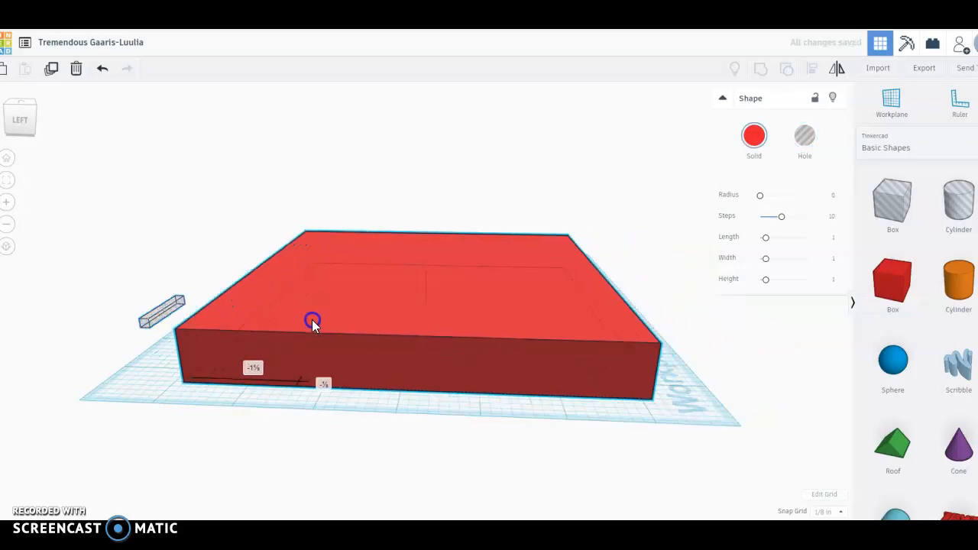
Raise the thin hole strip and move it onto the slab near one corner.
{"action": "left_click", "coordinate": [160, 308]}
{"action": "left_click_drag", "start_coordinate": [159, 283], "coordinate": [162, 248]}
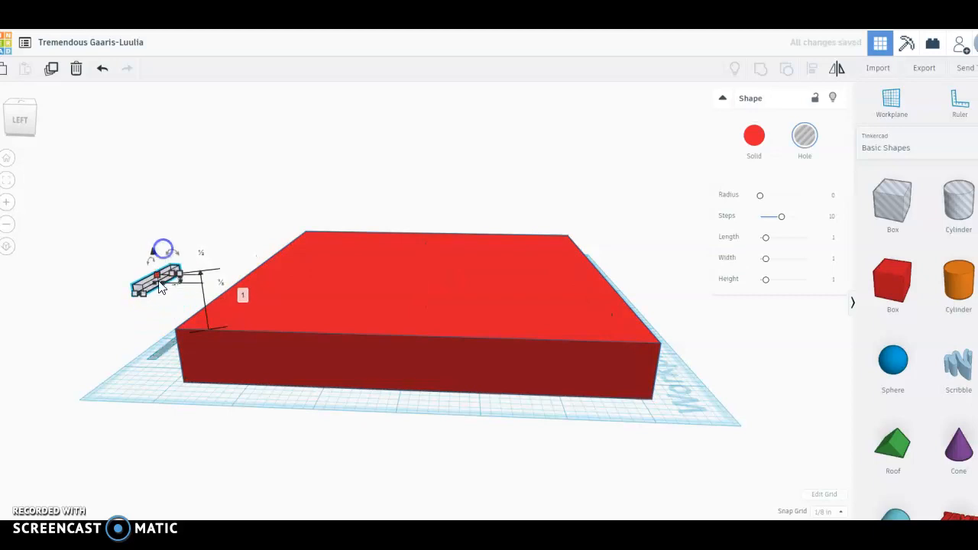
{"action": "left_click_drag", "start_coordinate": [144, 281], "coordinate": [258, 313]}
{"action": "right_click_drag", "start_coordinate": [346, 373], "coordinate": [393, 352]}
{"action": "left_click_drag", "start_coordinate": [333, 217], "coordinate": [390, 283]}
{"action": "right_click_drag", "start_coordinate": [390, 283], "coordinate": [360, 347]}
Shift the thin hole strip inward so that it lies across the slab's top with its end flush with the edge.
{"action": "mouse_move", "coordinate": [258, 338]}
{"action": "left_mouse_down"}
{"action": "mouse_move", "coordinate": [245, 330]}
{"action": "mouse_move", "coordinate": [247, 338]}
{"action": "left_mouse_up"}
{"action": "right_click_drag", "start_coordinate": [321, 408], "coordinate": [240, 426]}
{"action": "left_click", "coordinate": [209, 360]}
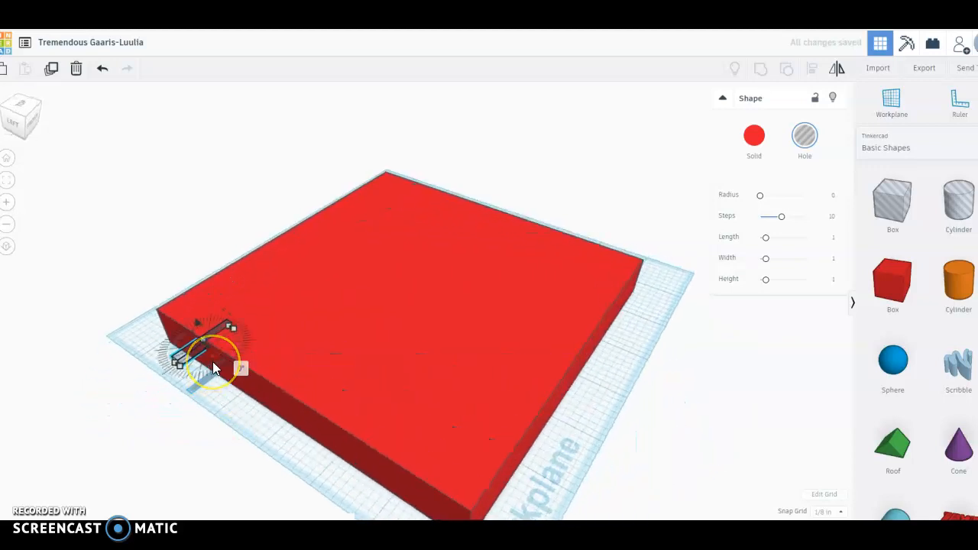
{"action": "key", "text": "Up"}
{"action": "key", "text": "Up"}
{"action": "key", "text": "Up"}
{"action": "key", "text": "Up"}
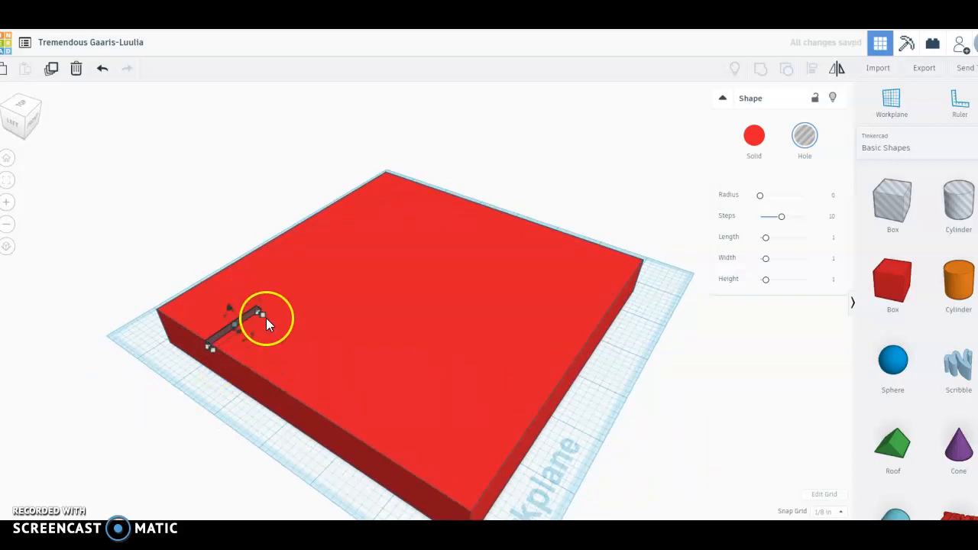
Set the thin hole strip's length to 6 in so that it spans the slab.
{"action": "mouse_move", "coordinate": [263, 315]}
{"action": "left_click", "coordinate": [276, 355]}
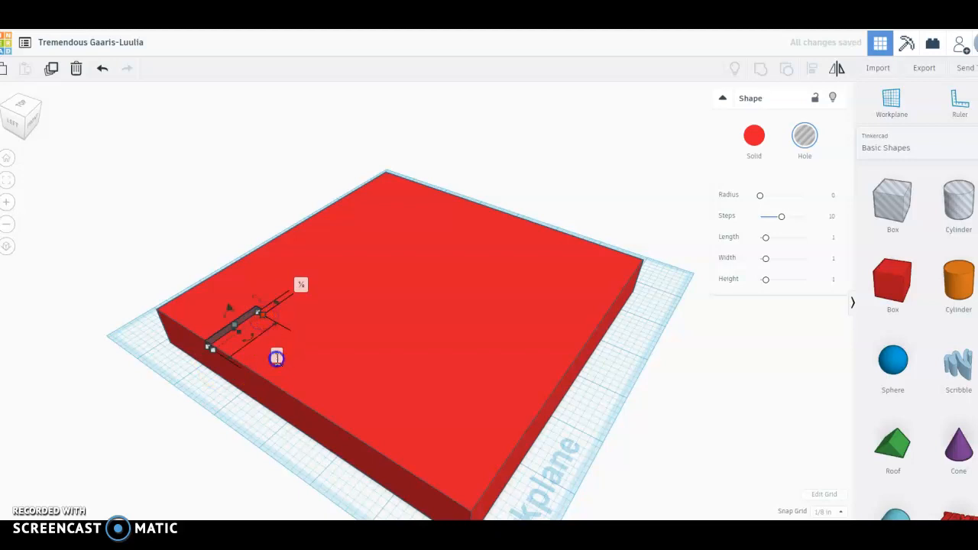
{"action": "type", "text": "6"}
{"action": "key", "text": "Return"}
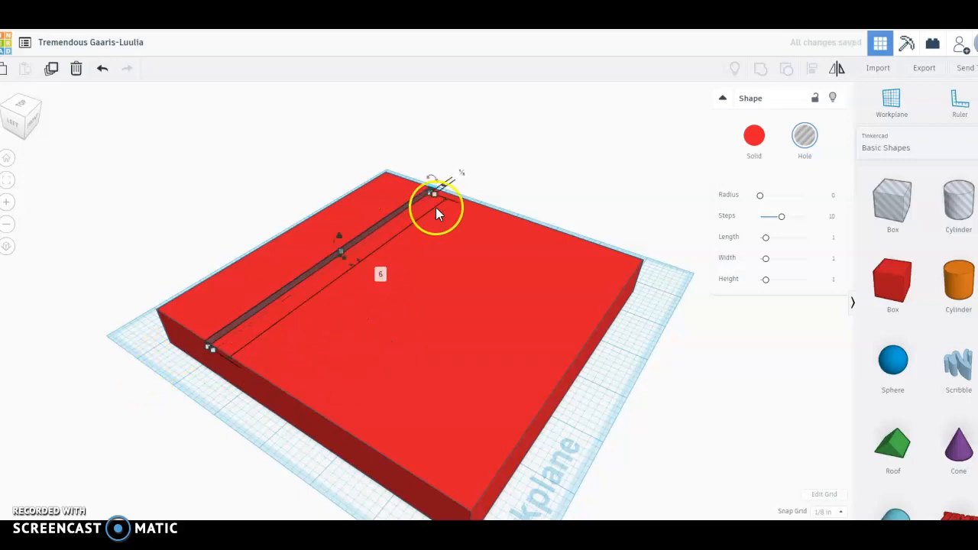
Copy and paste the 6 in hole strip, and place the copy parallel to it across the opposite part of the slab.
{"action": "right_click_drag", "start_coordinate": [508, 341], "coordinate": [390, 246]}
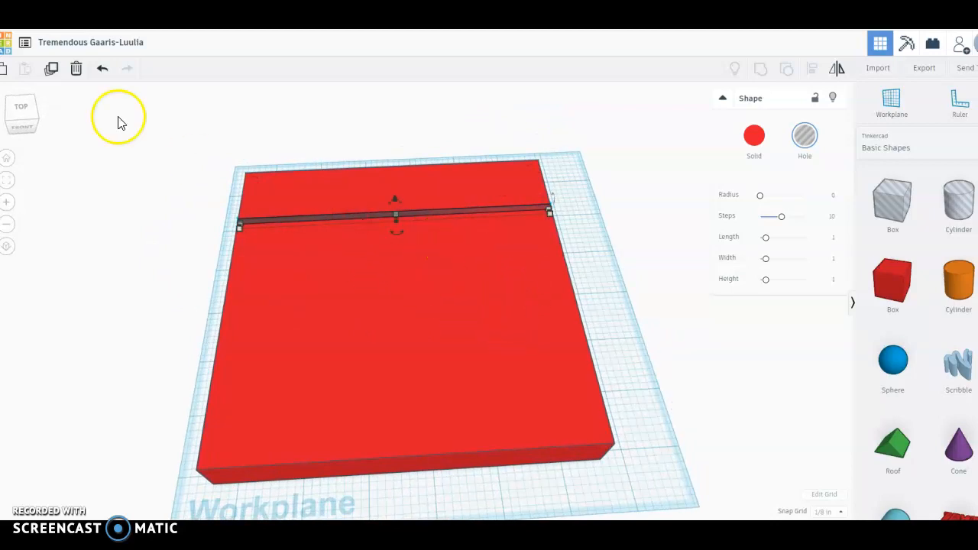
{"action": "left_click", "coordinate": [5, 74]}
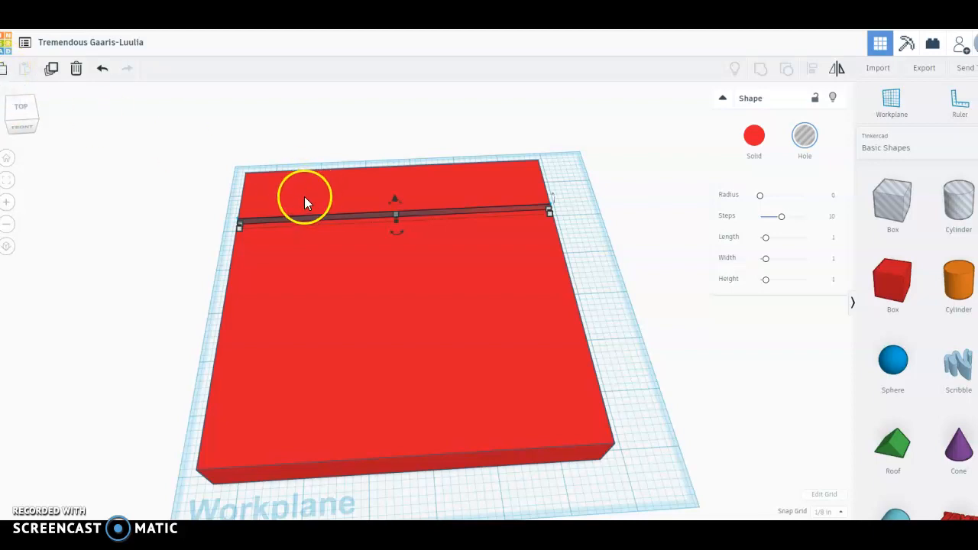
{"action": "left_click", "coordinate": [26, 72]}
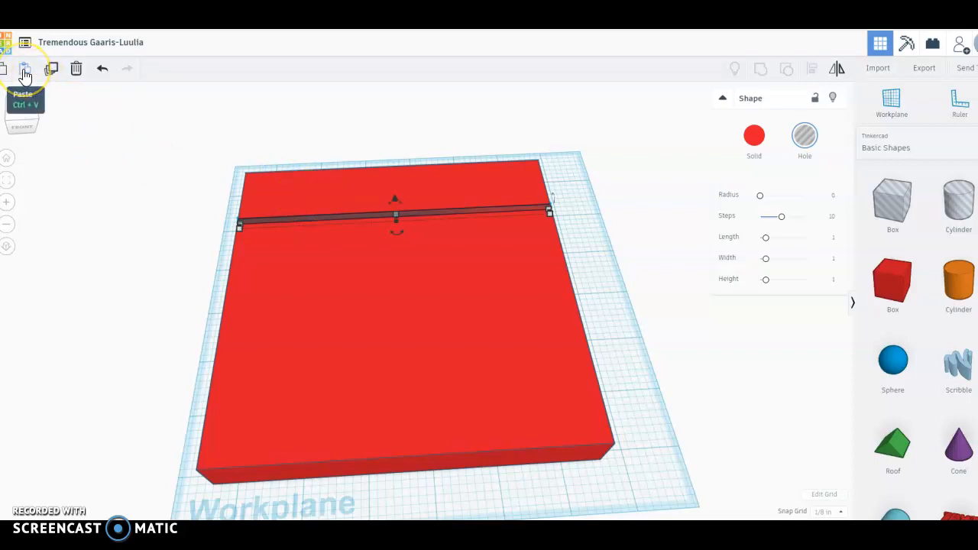
{"action": "left_click_drag", "start_coordinate": [325, 220], "coordinate": [488, 359]}
{"action": "mouse_move", "coordinate": [622, 432]}
{"action": "right_mouse_down"}
{"action": "mouse_move", "coordinate": [646, 370]}
{"action": "mouse_move", "coordinate": [723, 364]}
{"action": "mouse_move", "coordinate": [545, 382]}
{"action": "mouse_move", "coordinate": [519, 406]}
{"action": "mouse_move", "coordinate": [598, 445]}
{"action": "mouse_move", "coordinate": [607, 436]}
{"action": "right_mouse_up"}
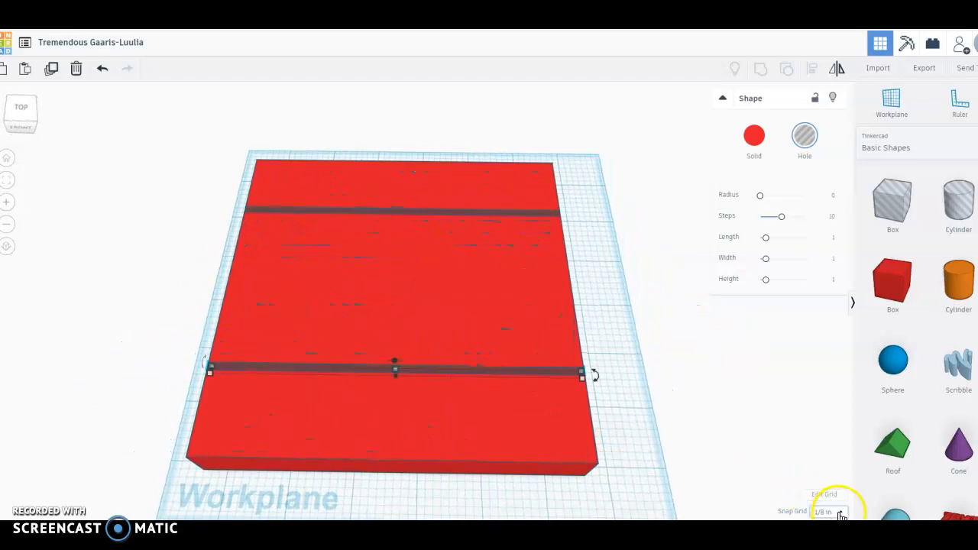
Paste another hole strip, rotate it 90 degrees, and move it onto the slab so that it crosses the two parallel strips.
{"action": "left_click", "coordinate": [615, 324]}
{"action": "left_click", "coordinate": [557, 372]}
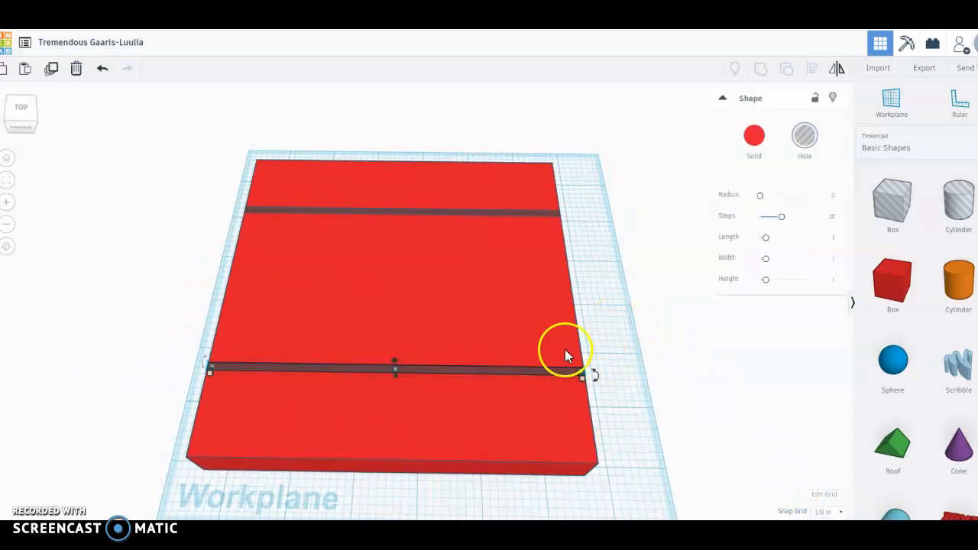
{"action": "key", "text": "ctrl+v"}
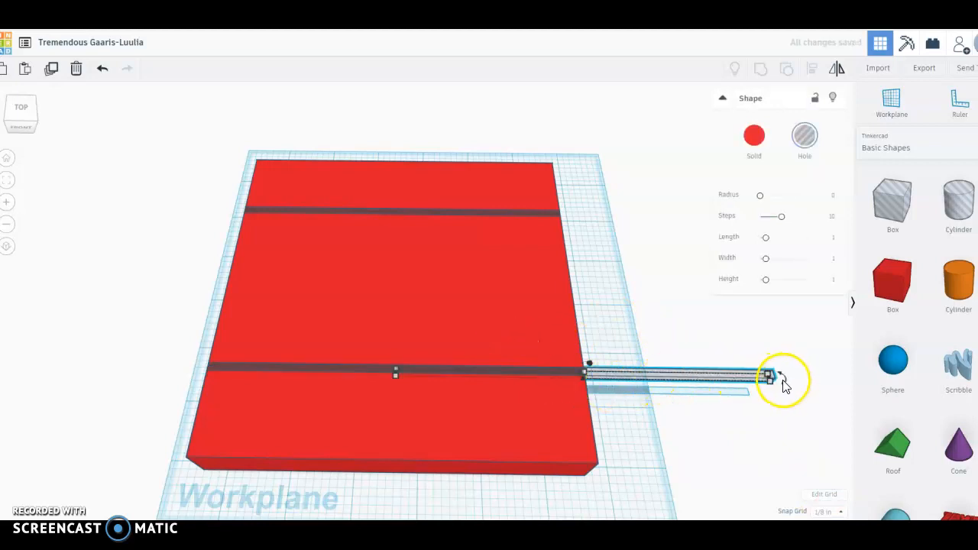
{"action": "left_click_drag", "start_coordinate": [785, 387], "coordinate": [600, 517]}
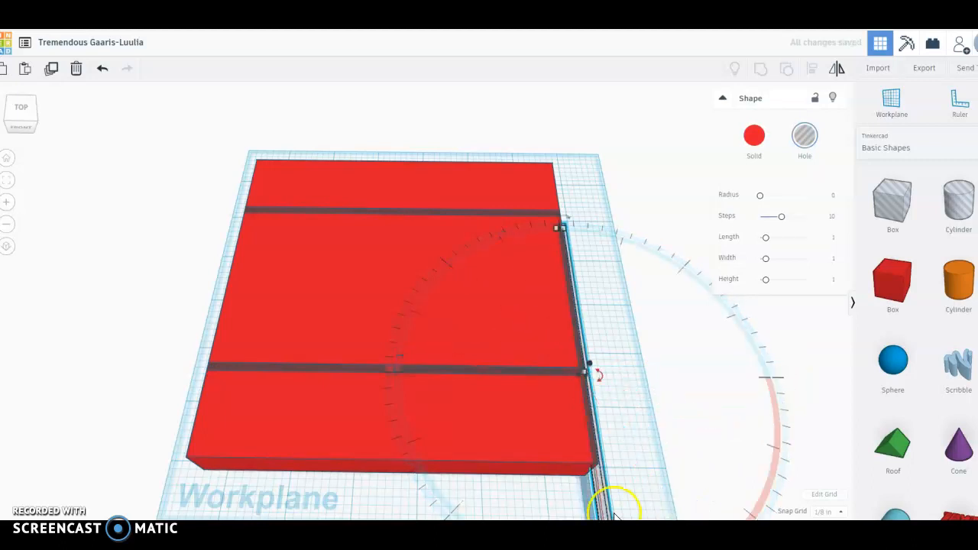
{"action": "left_click", "coordinate": [646, 387]}
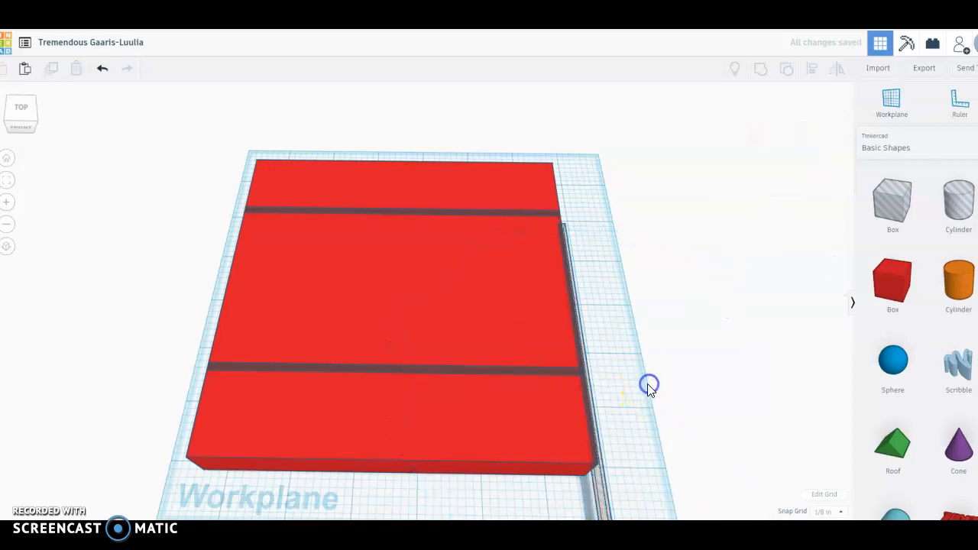
{"action": "left_click_drag", "start_coordinate": [583, 397], "coordinate": [324, 307]}
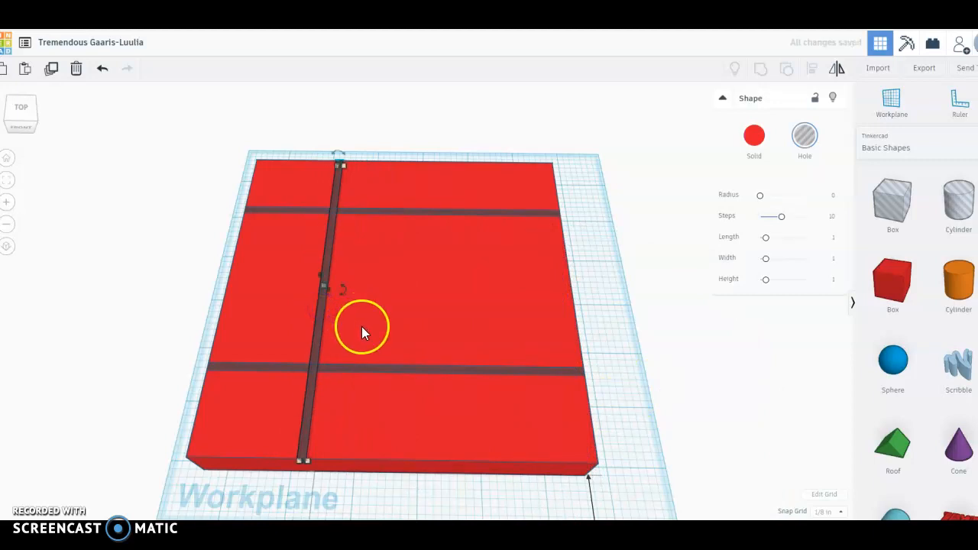
Duplicate the crossing hole strip and shift the copy sideways to form a tic-tac-toe grid on the slab.
{"action": "key", "text": "ctrl+d"}
{"action": "key", "text": "Right"}
{"action": "key", "text": "Right"}
{"action": "key", "text": "Right"}
{"action": "key", "text": "Right"}
{"action": "key", "text": "Right"}
{"action": "key", "text": "Right"}
{"action": "key", "text": "Right"}
{"action": "key", "text": "Right"}
{"action": "key", "text": "Right"}
{"action": "key", "text": "Right"}
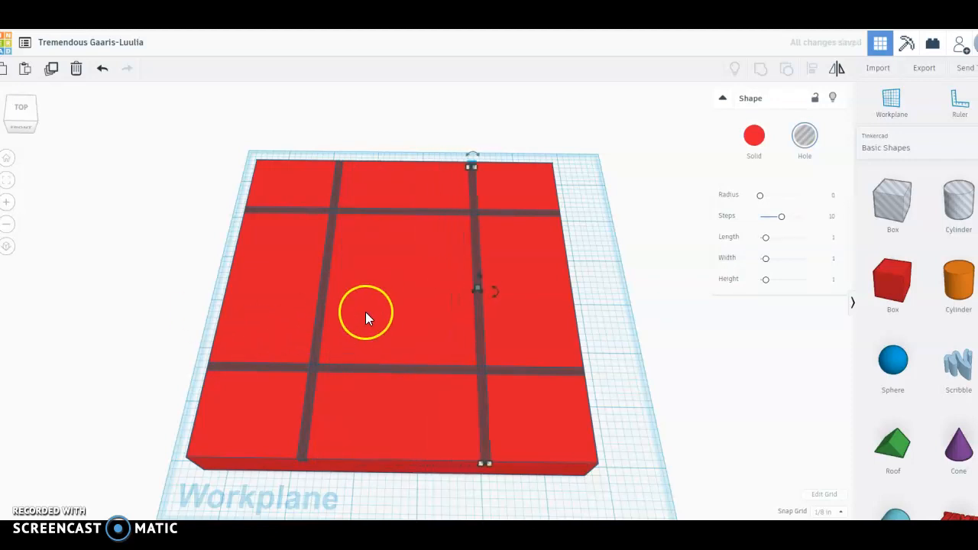
Nudge the original pair of parallel strips toward each other, two grid steps each.
{"action": "right_click_drag", "start_coordinate": [376, 317], "coordinate": [376, 333]}
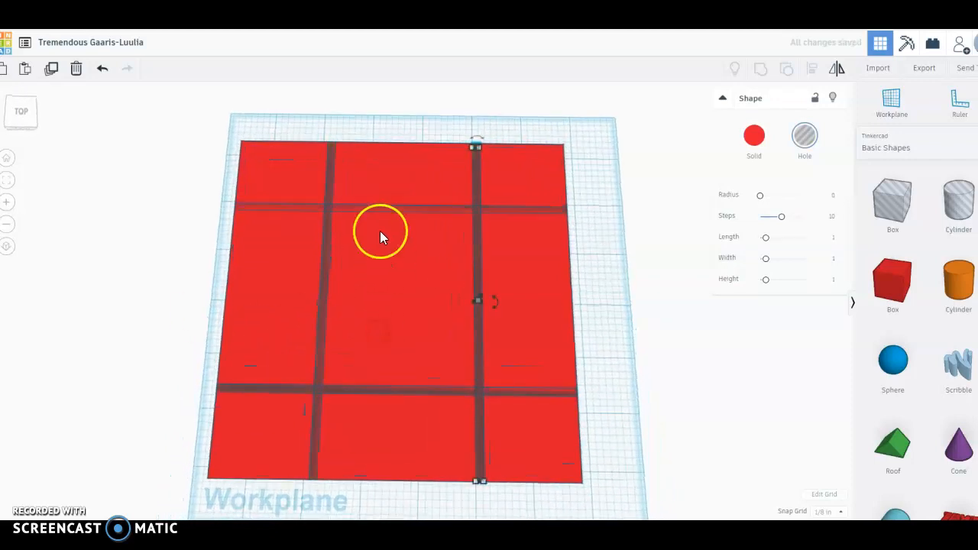
{"action": "left_click", "coordinate": [382, 208]}
{"action": "left_click", "coordinate": [224, 201]}
{"action": "right_click_drag", "start_coordinate": [175, 234], "coordinate": [552, 210]}
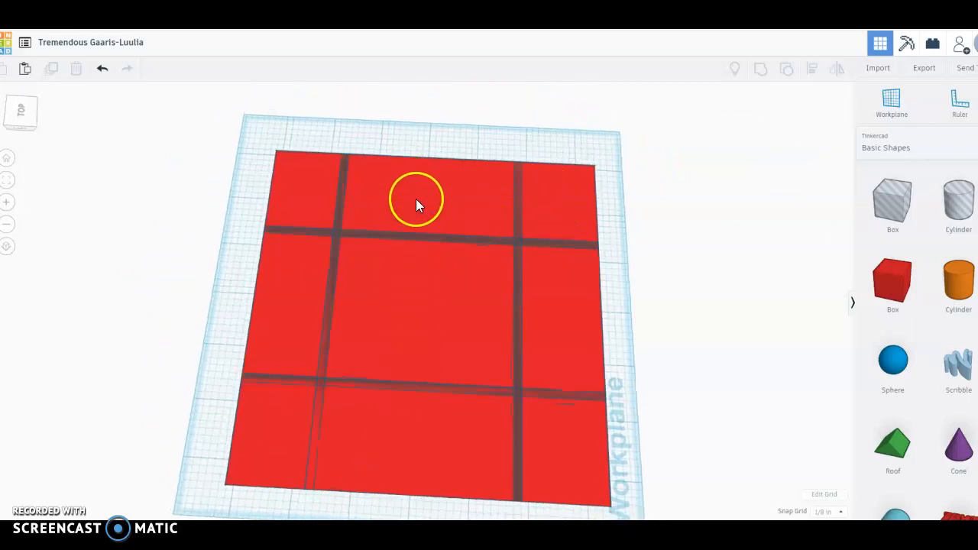
{"action": "left_click", "coordinate": [329, 282]}
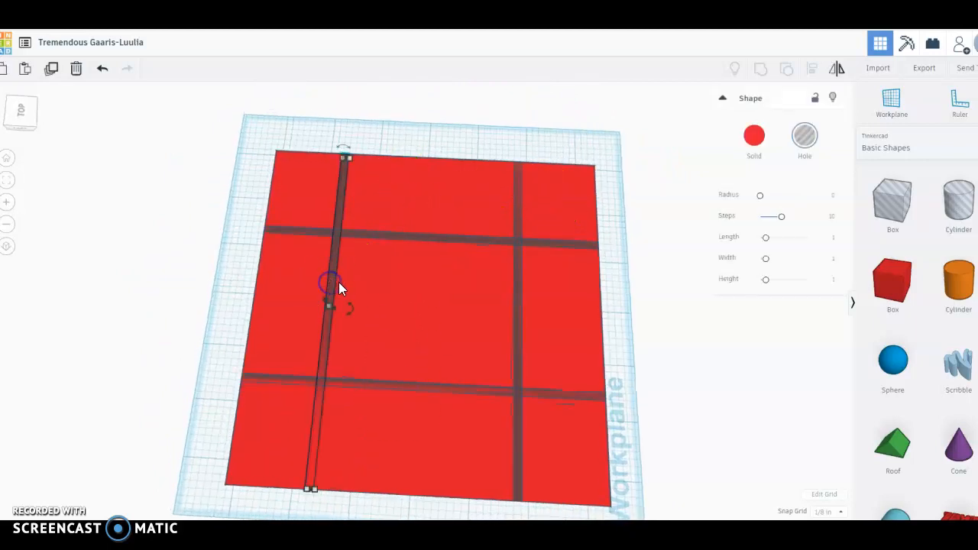
{"action": "key", "text": "Right"}
{"action": "key", "text": "Right"}
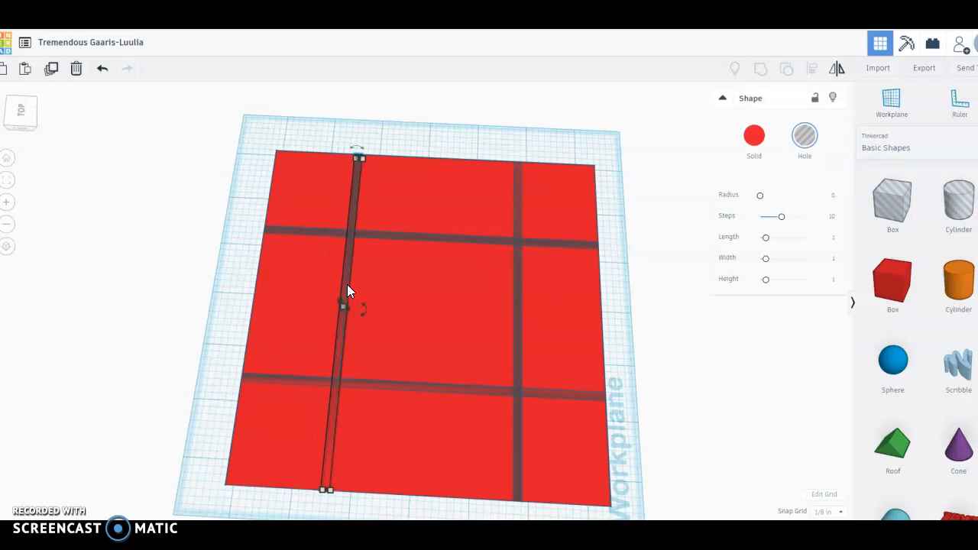
{"action": "left_click", "coordinate": [515, 287]}
{"action": "key", "text": "Left"}
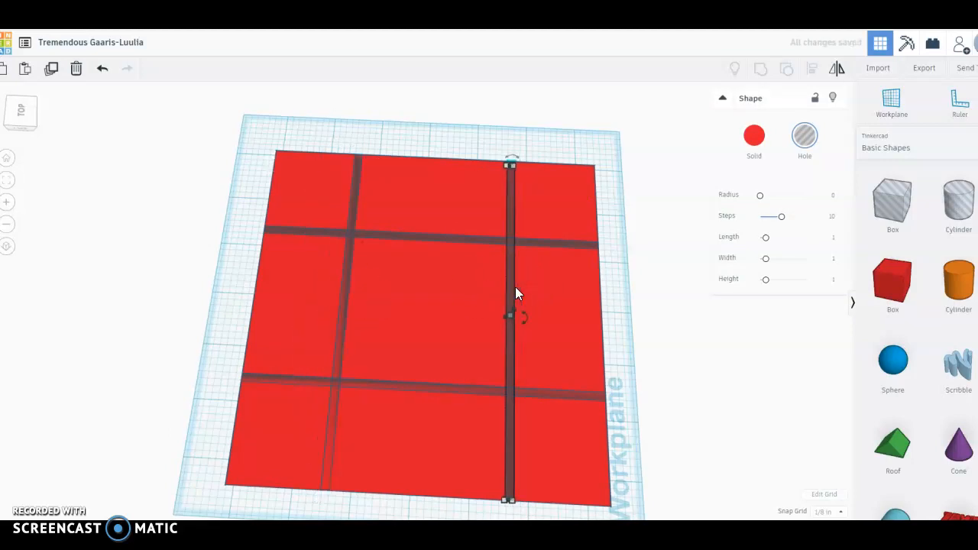
{"action": "key", "text": "Left"}
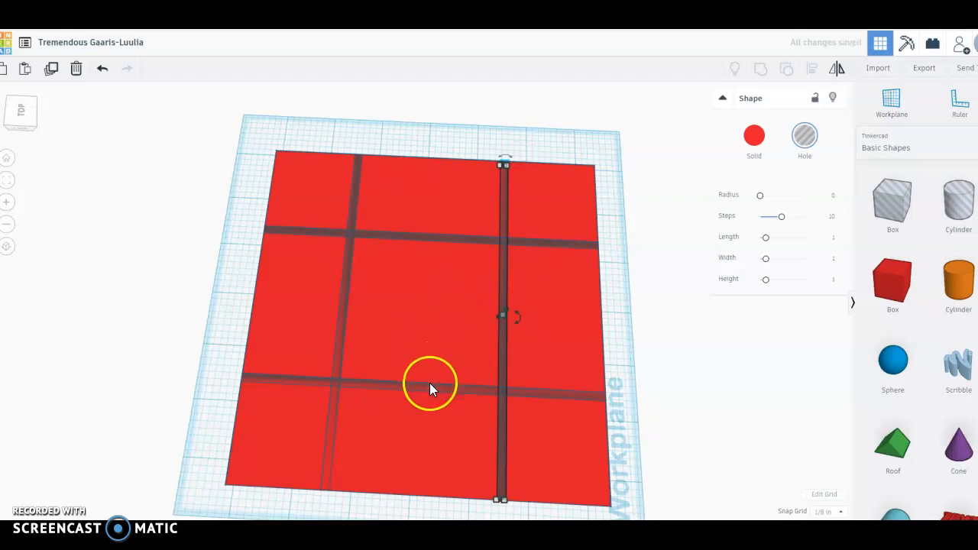
Move the red slab slightly toward the back right beneath the grid of hole strips.
{"action": "right_click_drag", "start_coordinate": [602, 364], "coordinate": [356, 314]}
{"action": "left_click", "coordinate": [355, 314]}
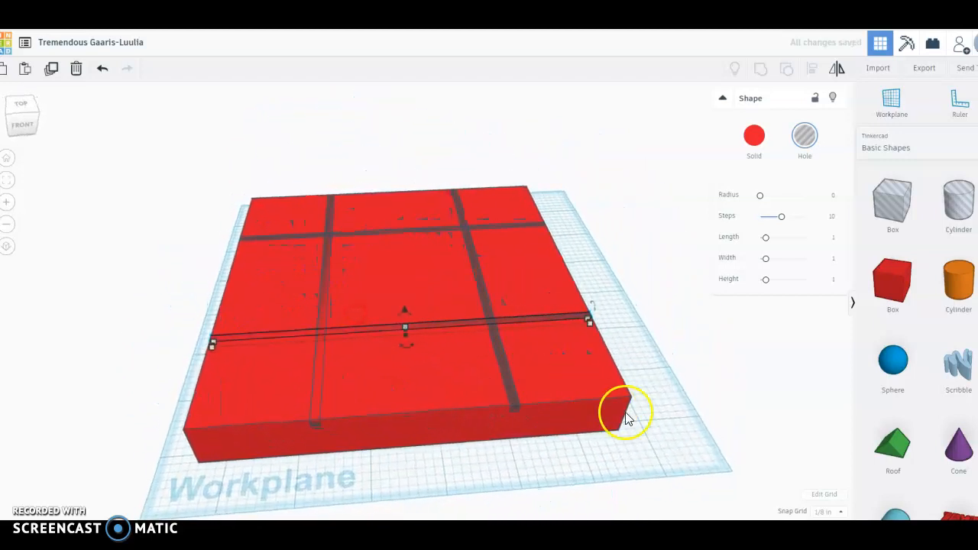
{"action": "left_click_drag", "start_coordinate": [375, 413], "coordinate": [412, 398]}
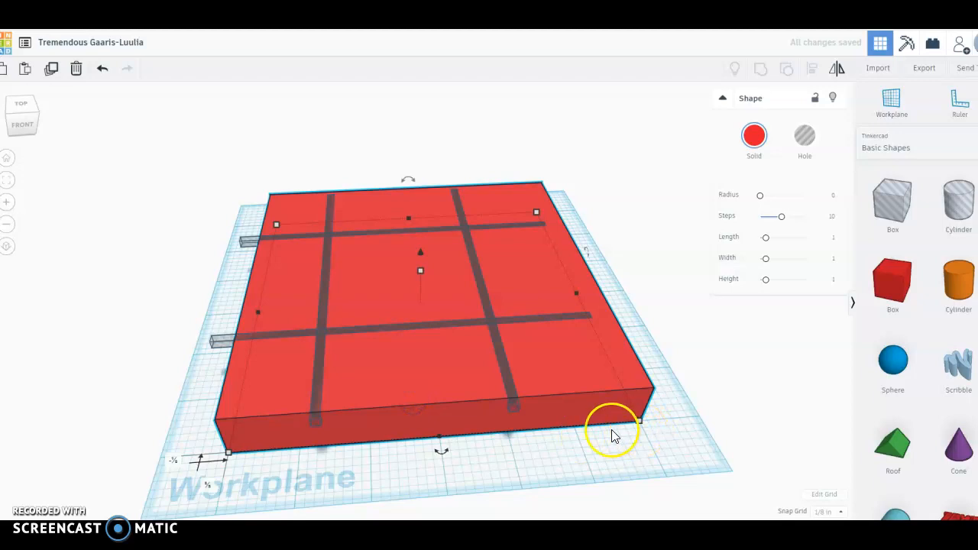
{"action": "left_click", "coordinate": [392, 452]}
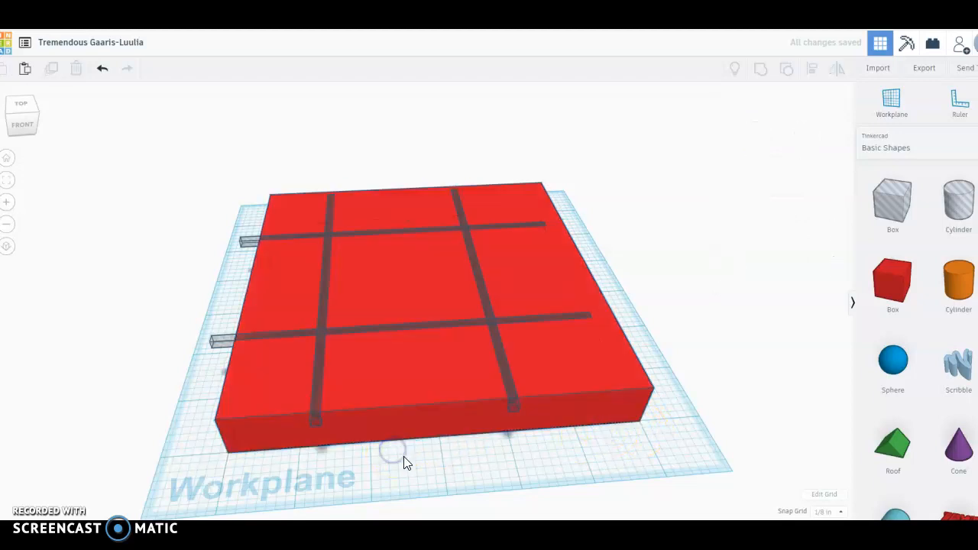
Align the left front-to-back strip flush with the slab's front edge and shift it two grid steps toward the center.
{"action": "left_click", "coordinate": [318, 421]}
{"action": "key", "text": "Up"}
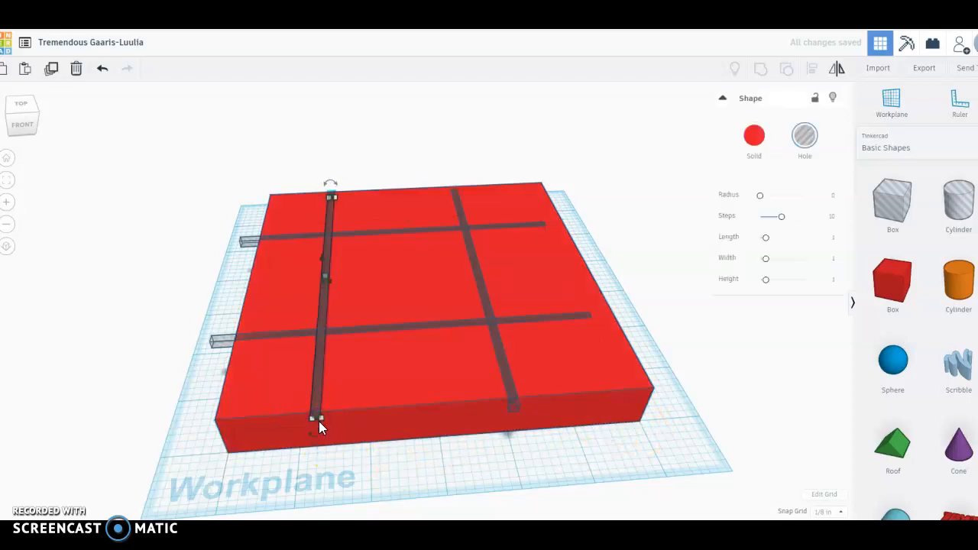
{"action": "key", "text": "Right"}
{"action": "key", "text": "Right"}
{"action": "key", "text": "Right"}
{"action": "key", "text": "Right"}
{"action": "key", "text": "Right"}
{"action": "key", "text": "Left"}
{"action": "key", "text": "Left"}
{"action": "key", "text": "Left"}
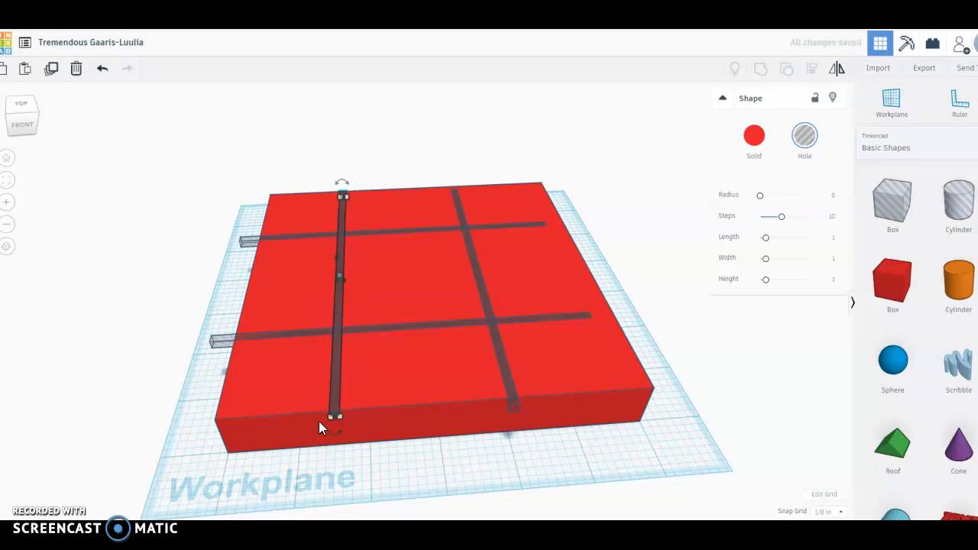
Align the right front-to-back strip flush with the slab's front edge and shift it three grid steps outward.
{"action": "left_click", "coordinate": [515, 406]}
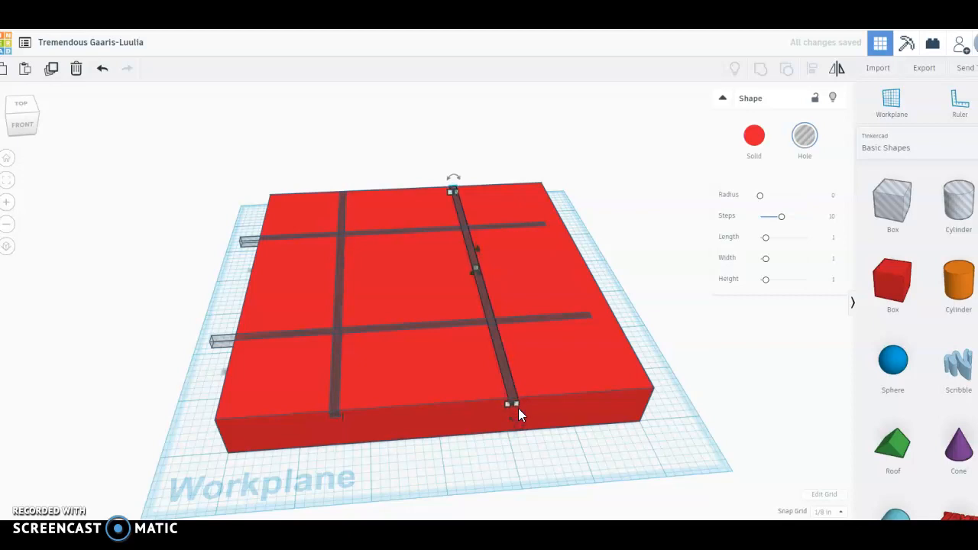
{"action": "key", "text": "Right"}
{"action": "key", "text": "Right"}
{"action": "key", "text": "Right"}
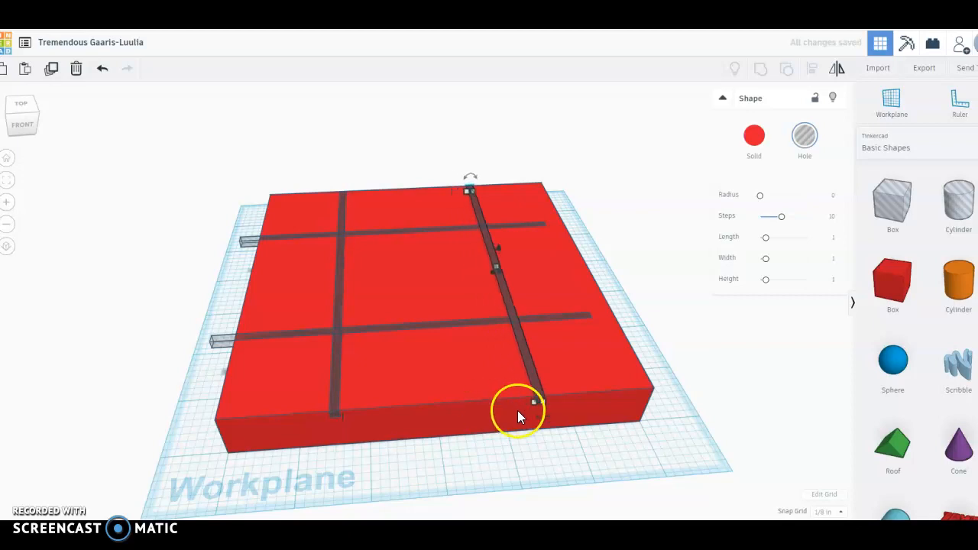
Slide the two strips that stick out of the slab's left side inward until their ends are flush with its edge.
{"action": "left_click", "coordinate": [215, 342]}
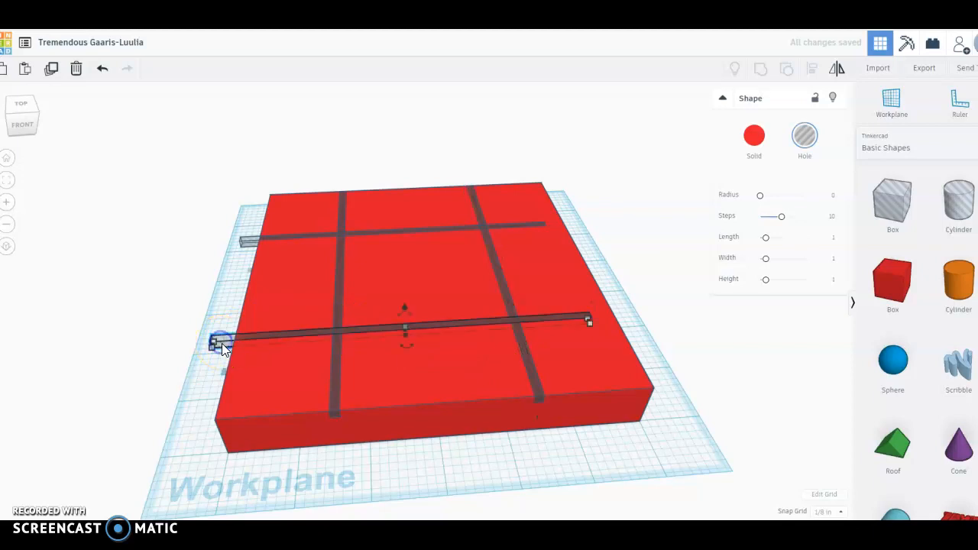
{"action": "right_click_drag", "start_coordinate": [212, 396], "coordinate": [469, 385]}
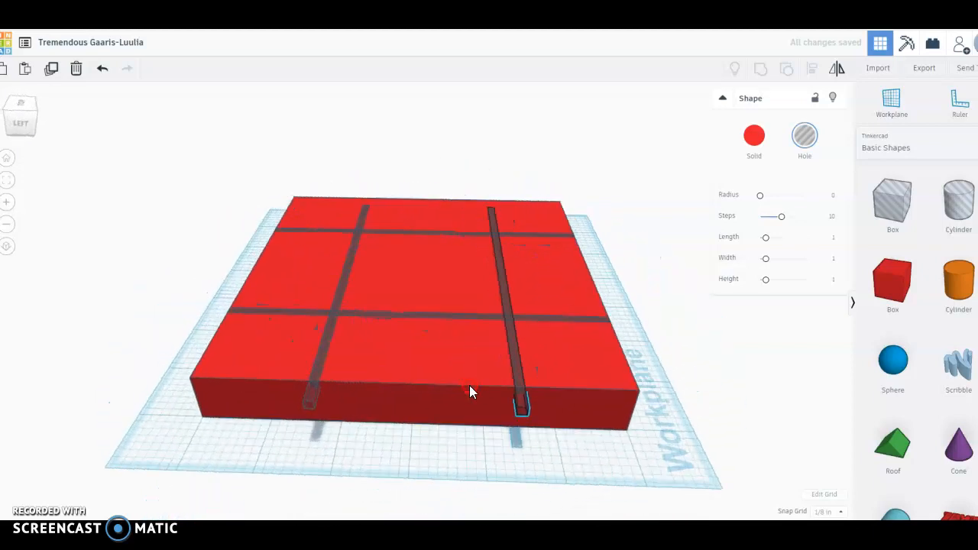
{"action": "key", "text": "Up"}
{"action": "key", "text": "Up"}
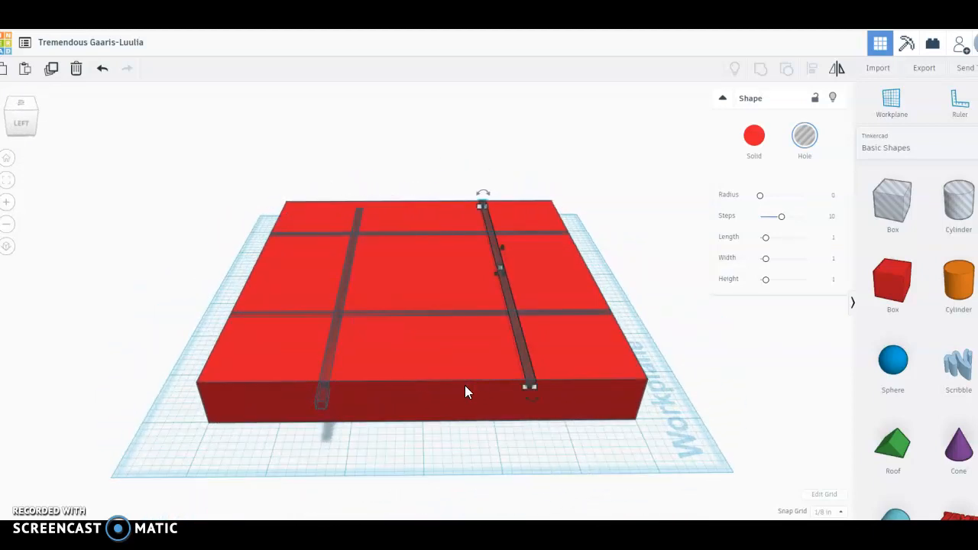
{"action": "left_click", "coordinate": [324, 400]}
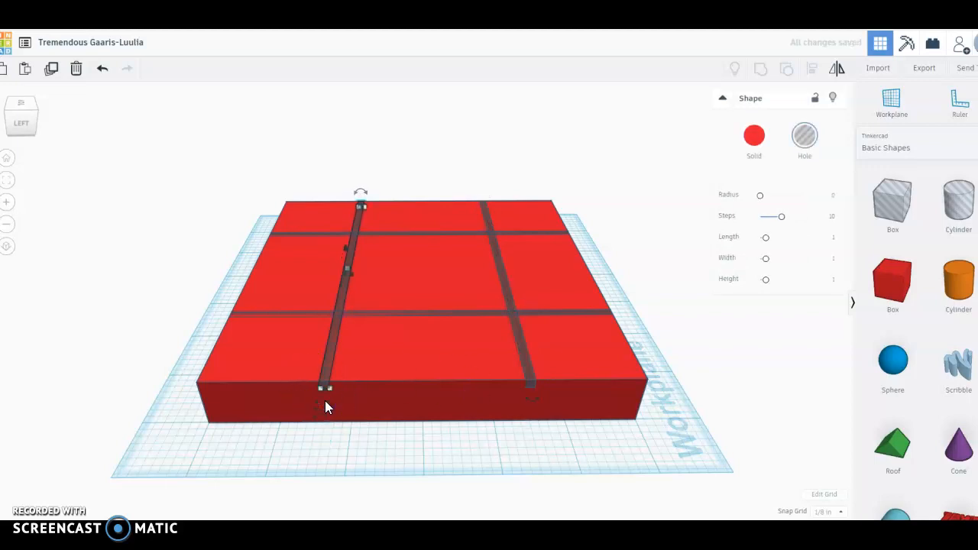
{"action": "key", "text": "Left"}
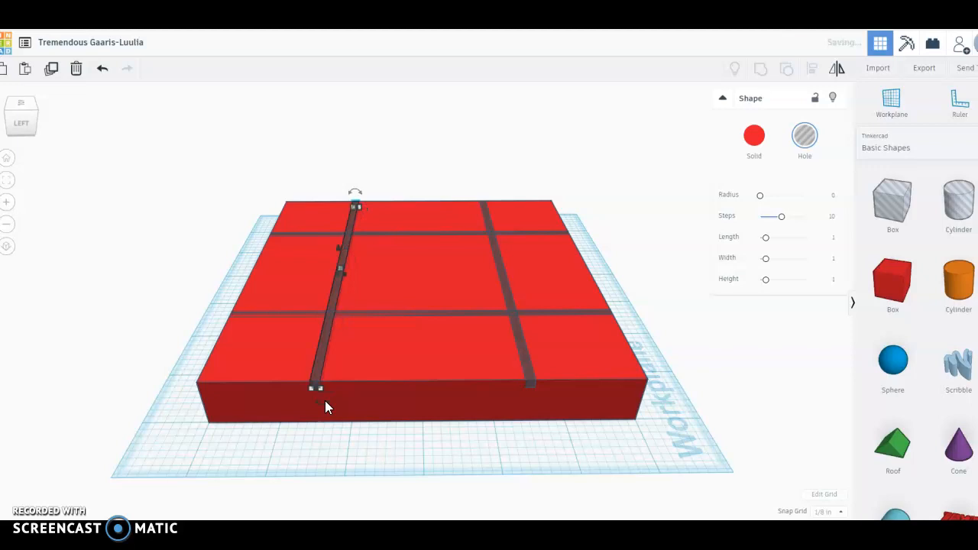
{"action": "right_click_drag", "start_coordinate": [491, 450], "coordinate": [495, 509]}
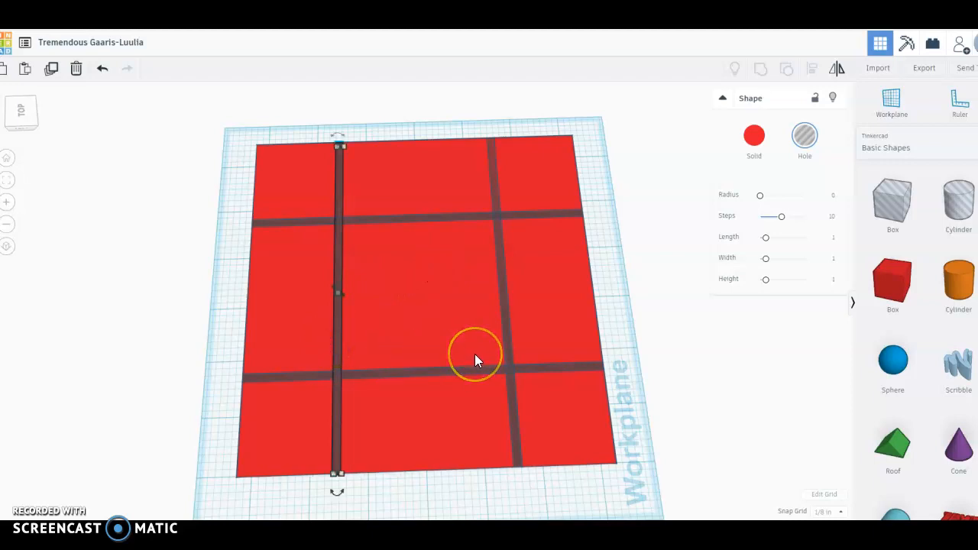
{"action": "key", "text": "Right"}
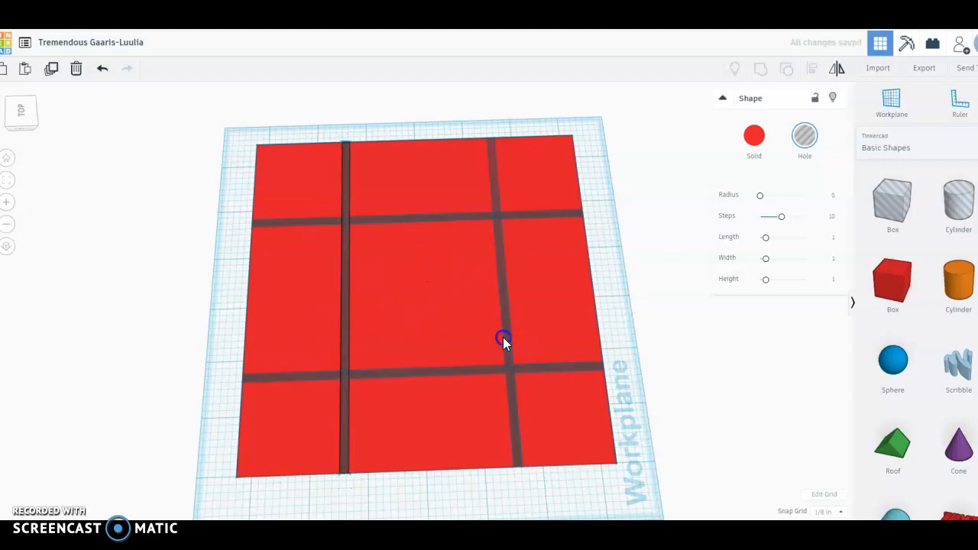
Move the opposite parallel strip and both strips crossing it one grid step each toward the slab's center.
{"action": "left_click", "coordinate": [503, 343]}
{"action": "left_click", "coordinate": [503, 339]}
{"action": "key", "text": "Left"}
{"action": "left_click", "coordinate": [393, 220]}
{"action": "key", "text": "Down"}
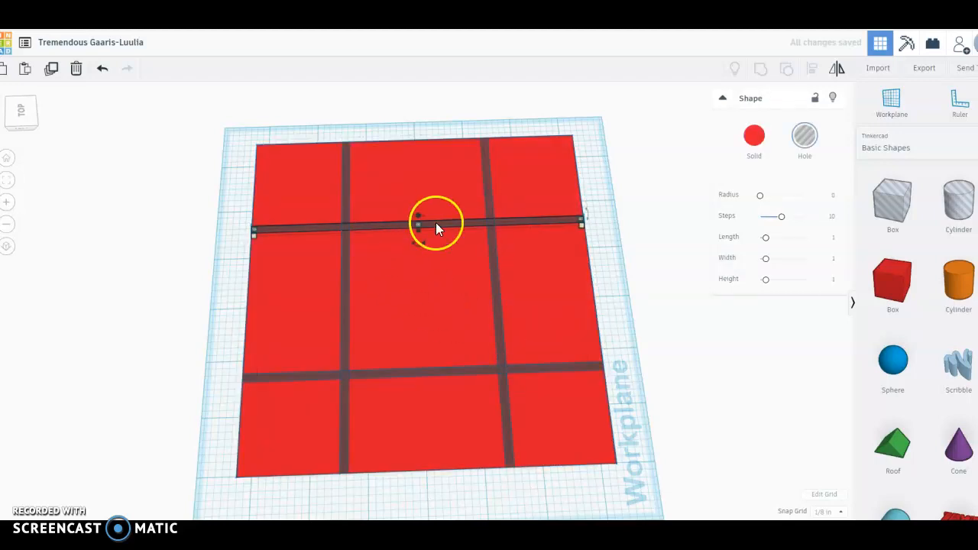
{"action": "left_click", "coordinate": [422, 370]}
{"action": "key", "text": "Up"}
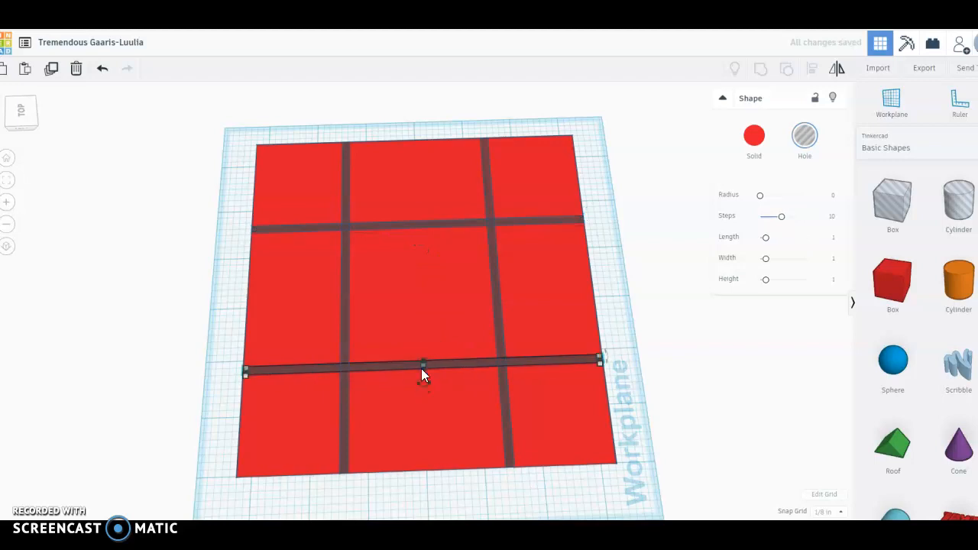
Group the slab with the left front-to-back hole strip to cut the first groove.
{"action": "left_click", "coordinate": [629, 359]}
{"action": "right_click_drag", "start_coordinate": [630, 360], "coordinate": [387, 313]}
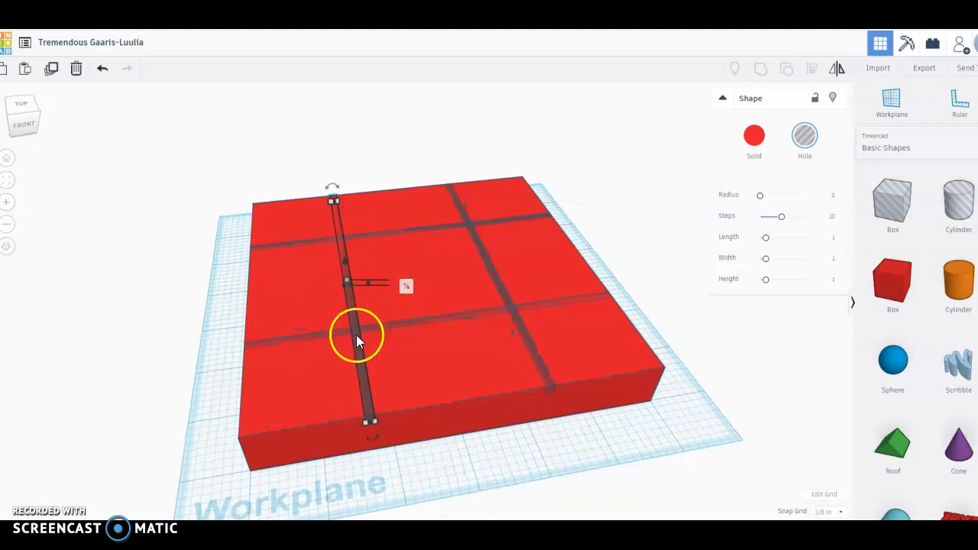
{"action": "left_click", "coordinate": [307, 381], "text": "shift"}
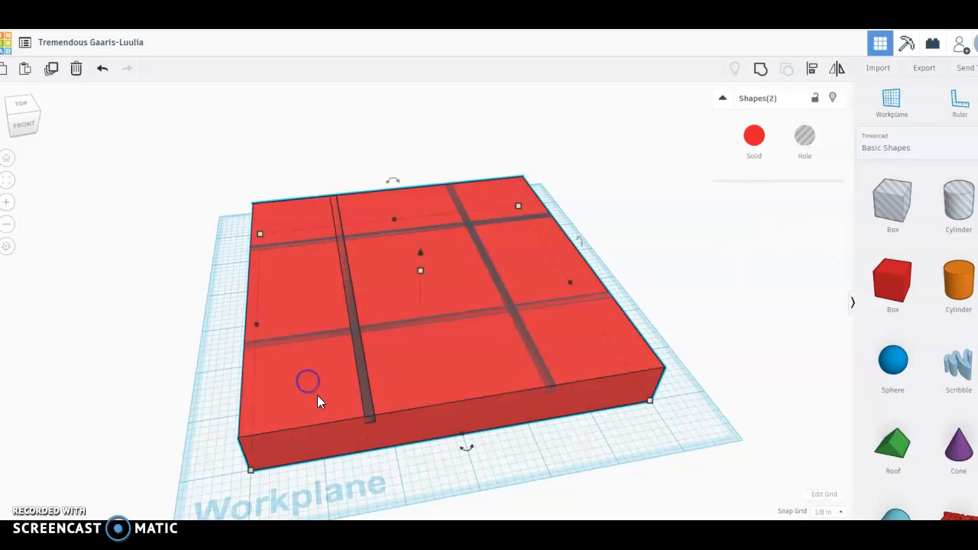
{"action": "left_click", "coordinate": [329, 334]}
{"action": "left_click", "coordinate": [321, 238], "text": "shift"}
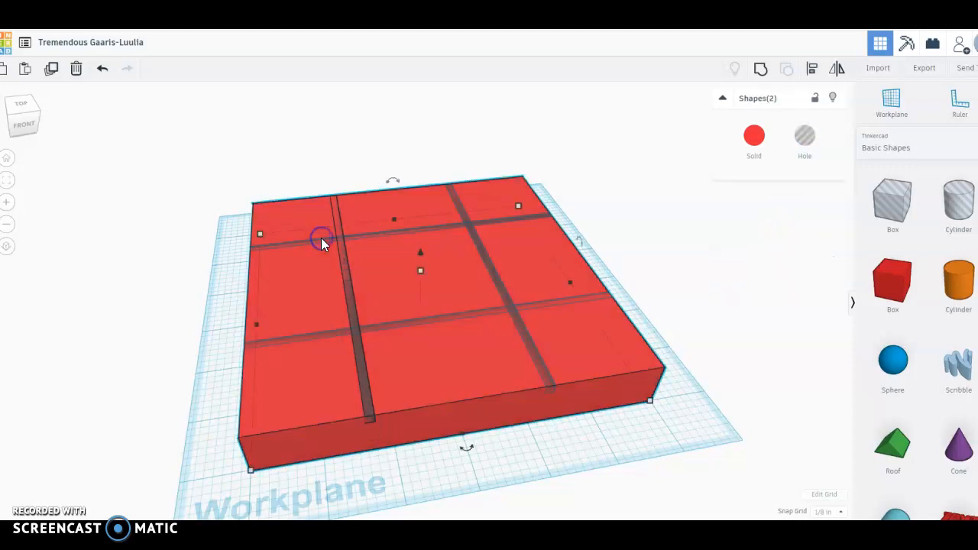
{"action": "left_click", "coordinate": [761, 74]}
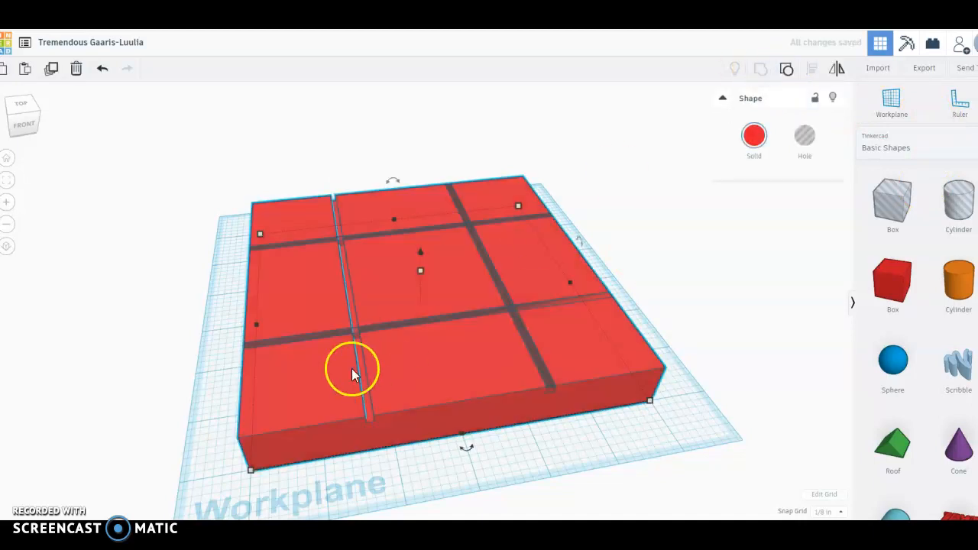
{"action": "left_click", "coordinate": [203, 356]}
Group the slab with the side-to-side hole strip nearest the front to cut its groove.
{"action": "mouse_move", "coordinate": [229, 375]}
{"action": "right_mouse_down"}
{"action": "mouse_move", "coordinate": [242, 347]}
{"action": "mouse_move", "coordinate": [214, 348]}
{"action": "right_mouse_up"}
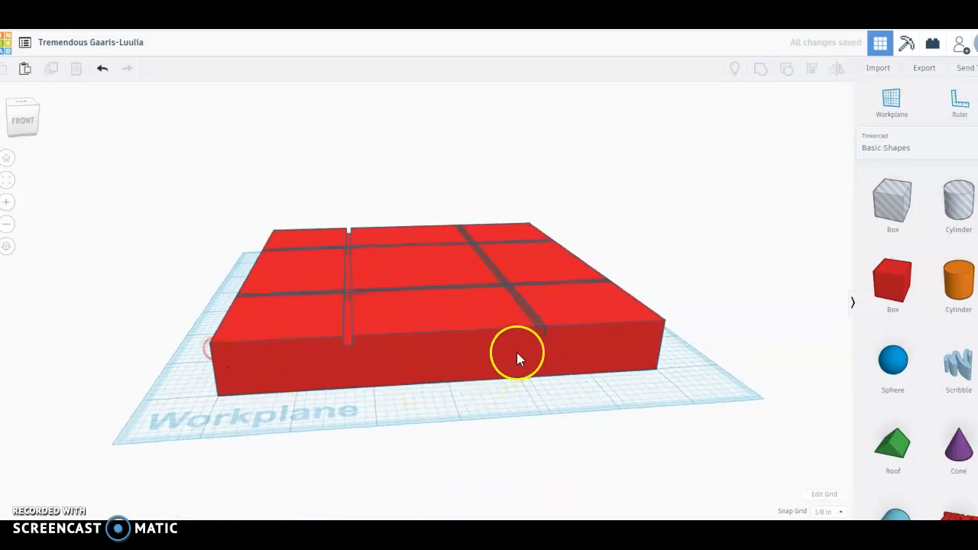
{"action": "left_click", "coordinate": [541, 329]}
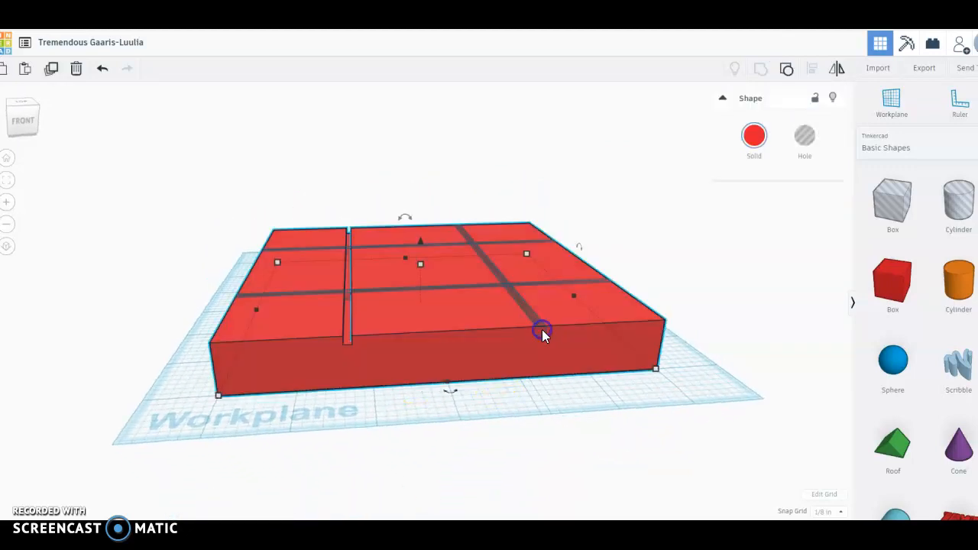
{"action": "left_click", "coordinate": [504, 282]}
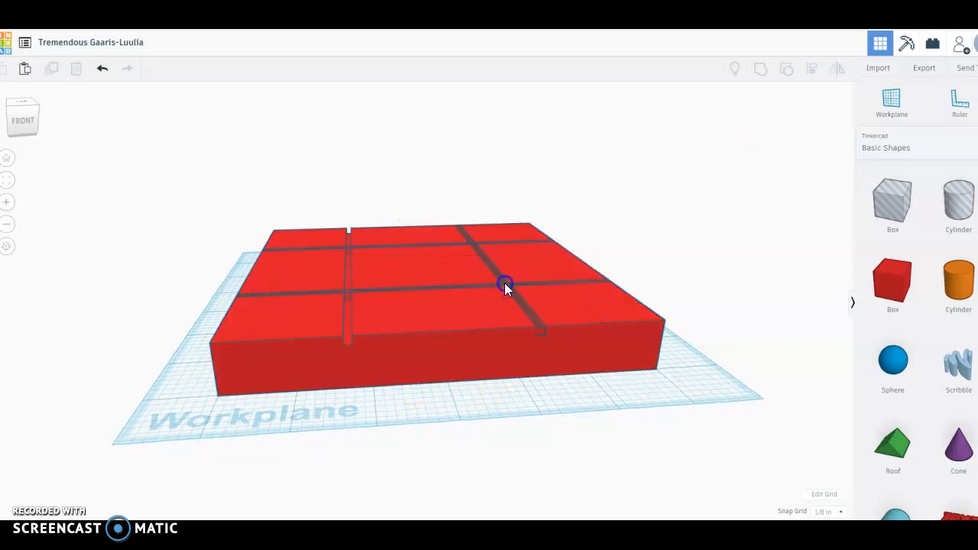
{"action": "left_click", "coordinate": [505, 284]}
{"action": "left_click", "coordinate": [708, 322]}
{"action": "right_click_drag", "start_coordinate": [702, 318], "coordinate": [483, 359]}
{"action": "left_click", "coordinate": [449, 366]}
{"action": "left_click", "coordinate": [472, 334], "text": "shift"}
{"action": "left_click", "coordinate": [760, 69]}
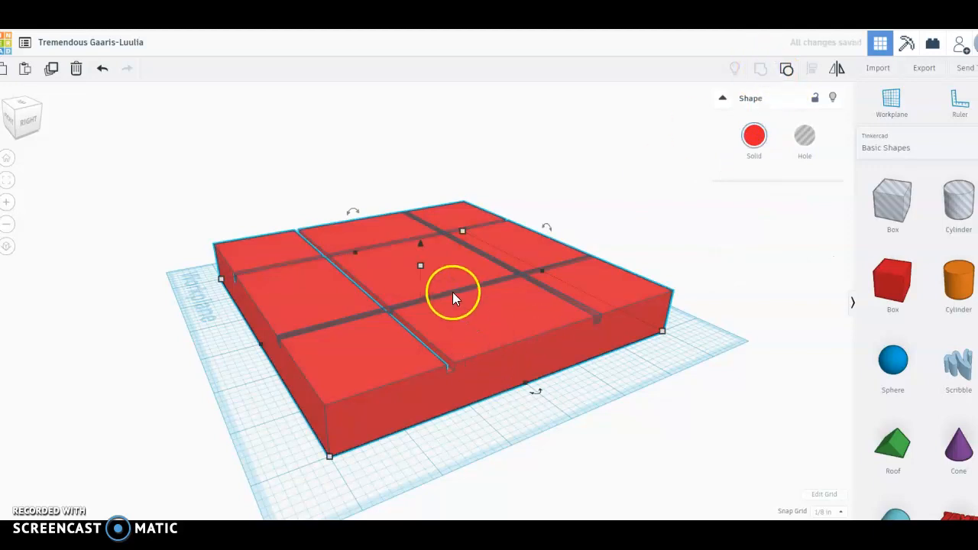
{"action": "left_click", "coordinate": [644, 236]}
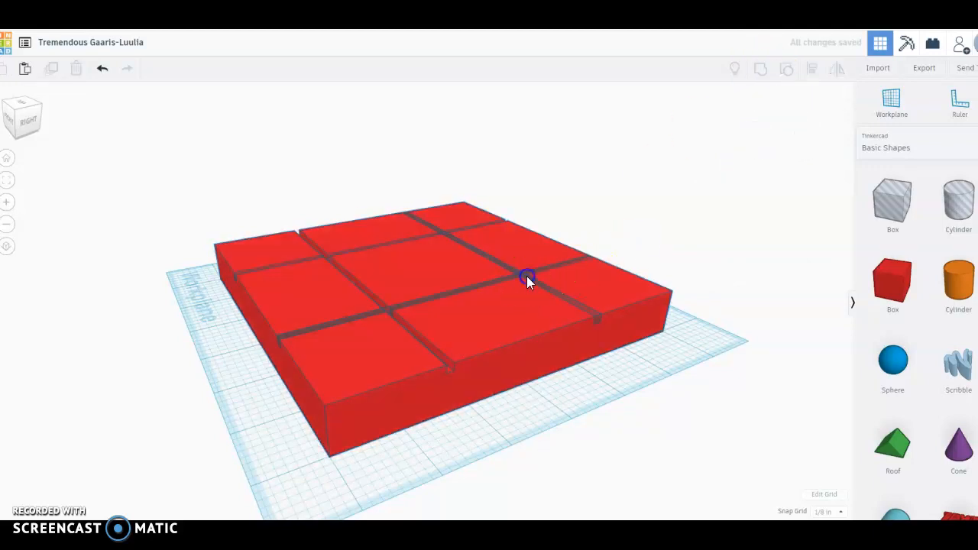
Group the slab with the rear side-to-side hole strip to cut its groove.
{"action": "left_click", "coordinate": [527, 275]}
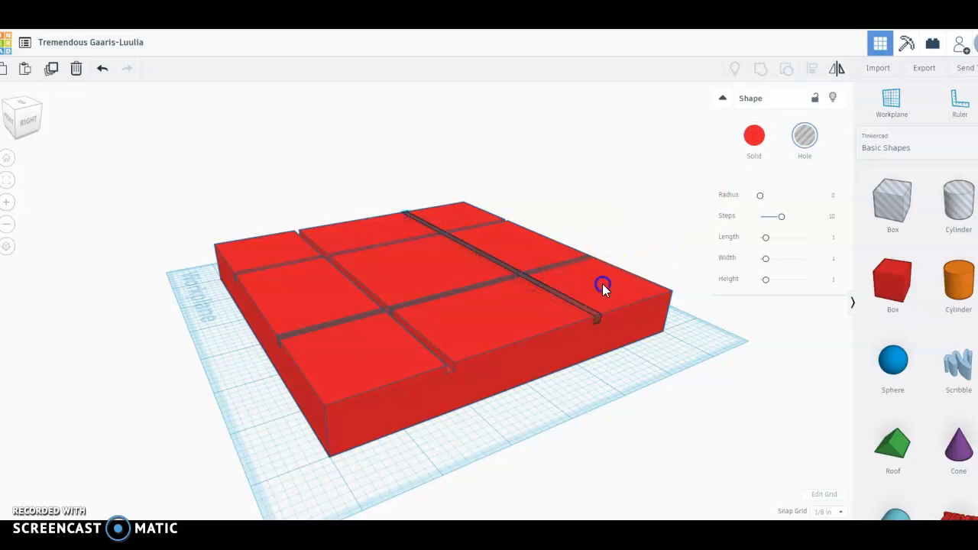
{"action": "left_click", "coordinate": [604, 285], "text": "shift"}
{"action": "left_click", "coordinate": [761, 74]}
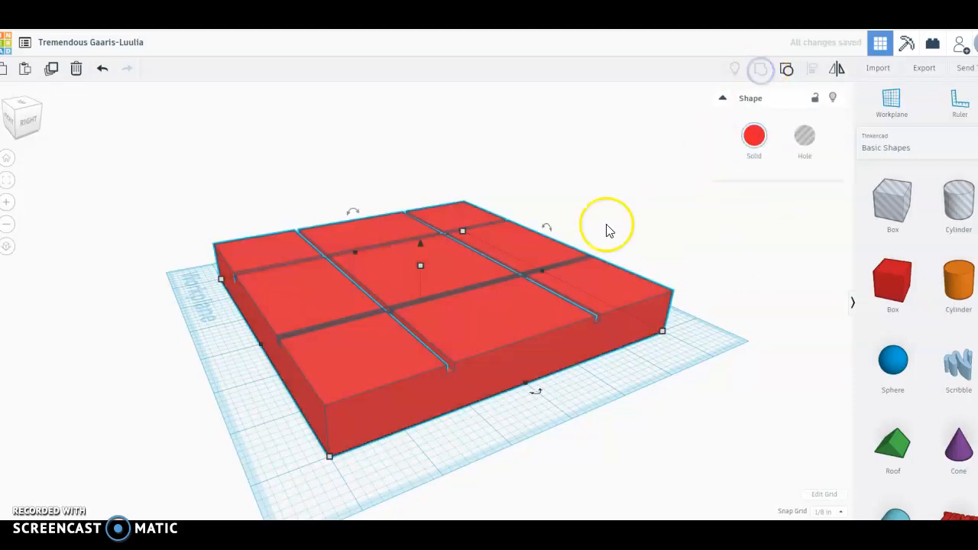
{"action": "left_click", "coordinate": [282, 421]}
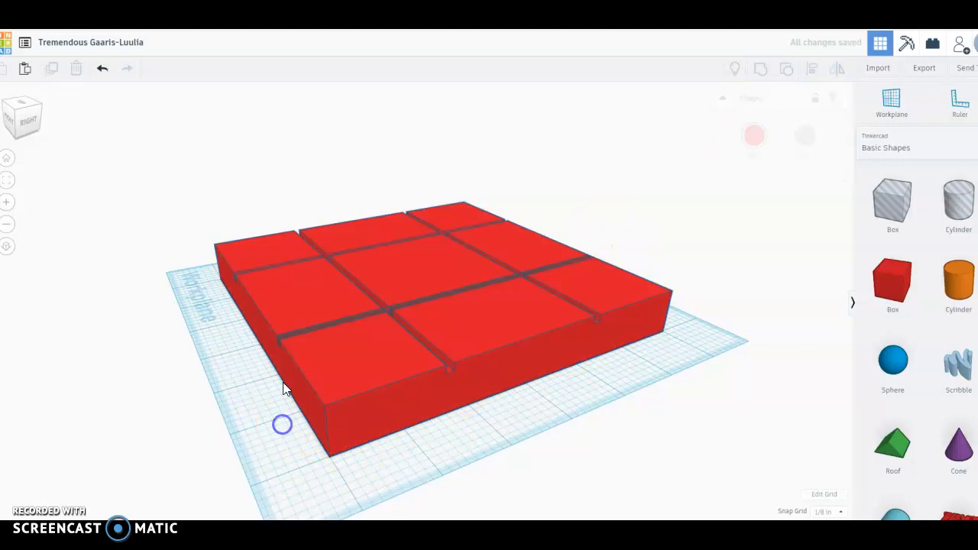
Group the slab with the remaining front-to-back hole strip to complete the groove grid.
{"action": "left_click", "coordinate": [287, 334]}
{"action": "left_click", "coordinate": [296, 334]}
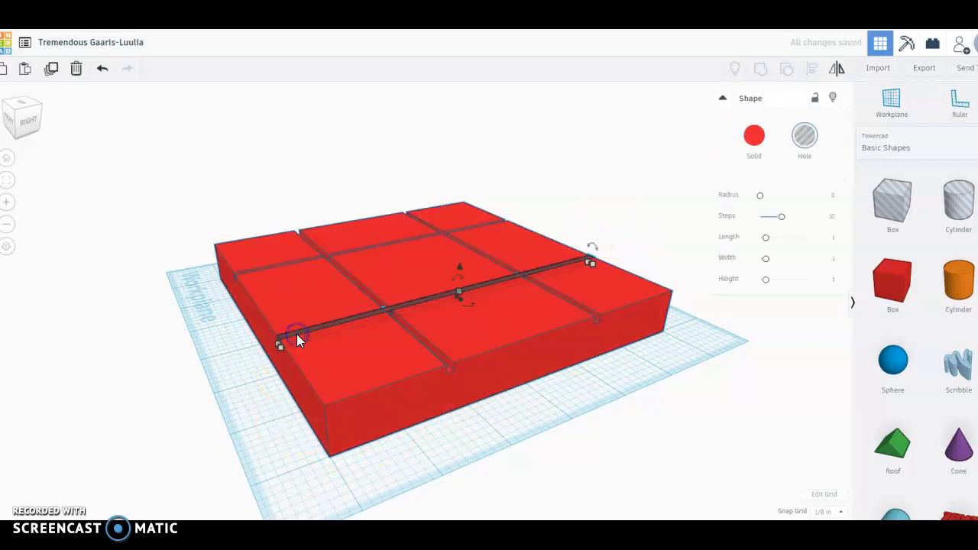
{"action": "left_click", "coordinate": [362, 364], "text": "shift"}
{"action": "left_click", "coordinate": [766, 75]}
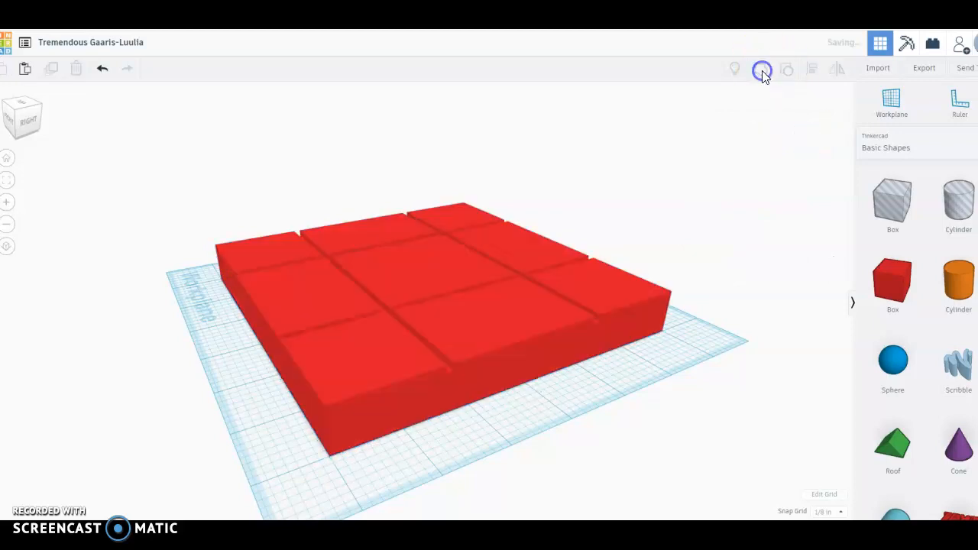
{"action": "left_click", "coordinate": [520, 392]}
Set the snap grid to 1/4 in and place a cylinder hole on the front-left corner square.
{"action": "right_click_drag", "start_coordinate": [537, 409], "coordinate": [731, 412]}
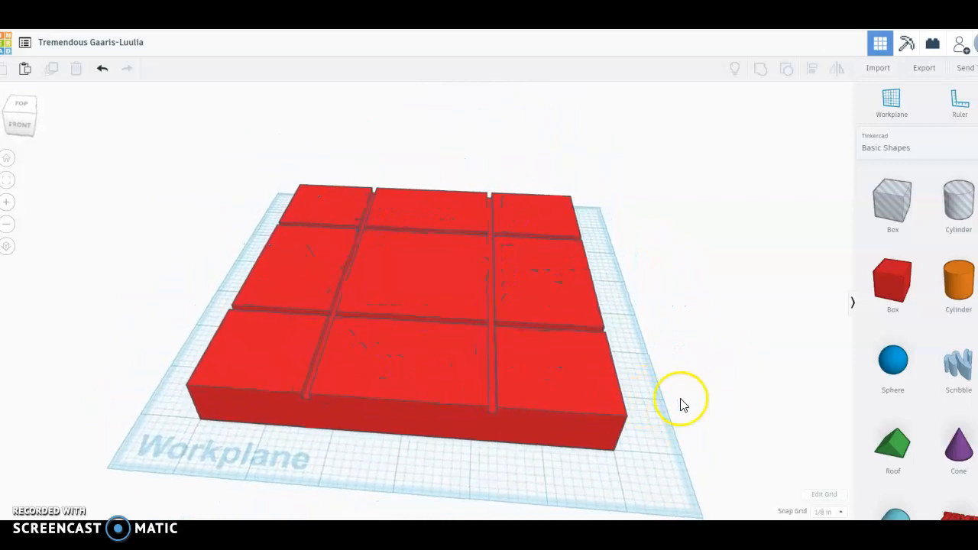
{"action": "left_click", "coordinate": [842, 513]}
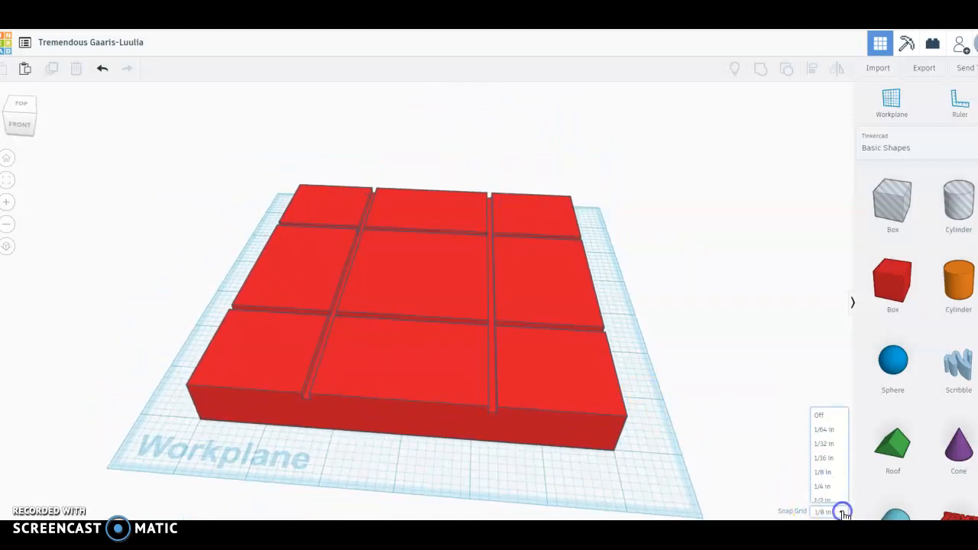
{"action": "left_click", "coordinate": [828, 479]}
{"action": "left_click", "coordinate": [959, 205]}
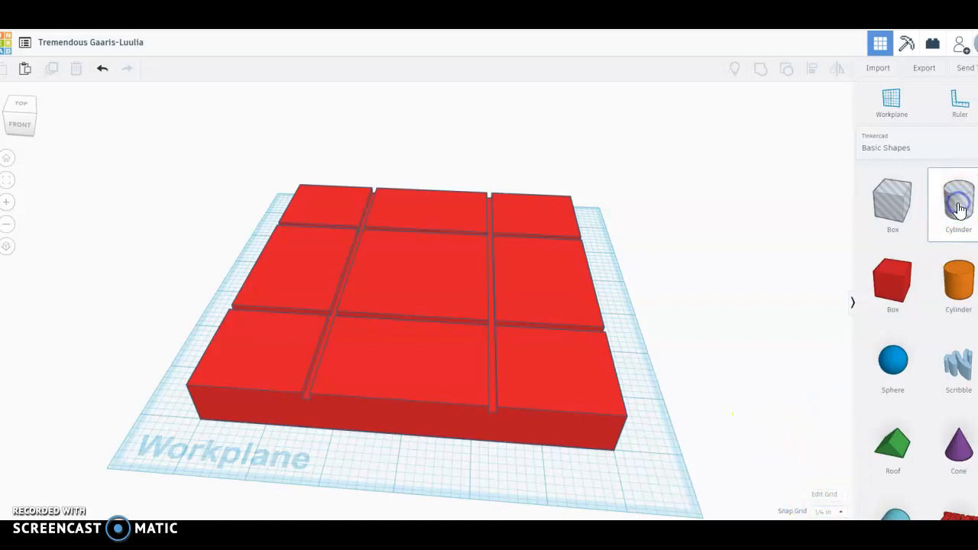
{"action": "left_click", "coordinate": [269, 380]}
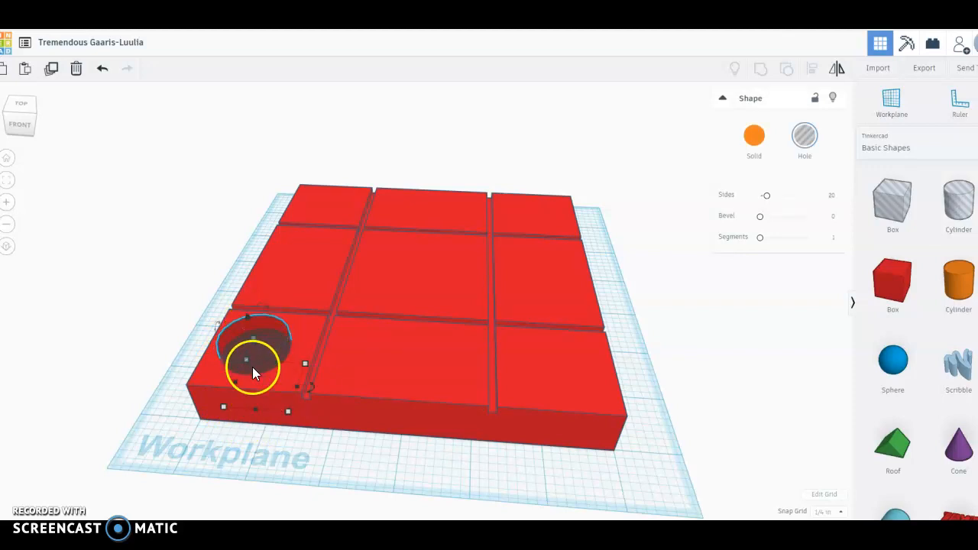
Resize the cylinder hole's base to .25 by .25 in and move it nearer the middle of the corner square.
{"action": "left_click", "coordinate": [184, 379]}
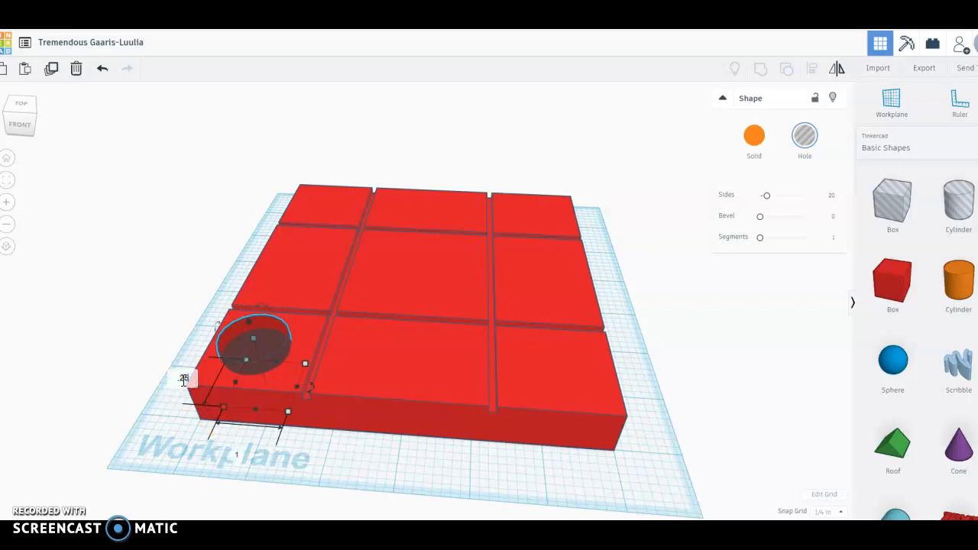
{"action": "key", "text": "Tab"}
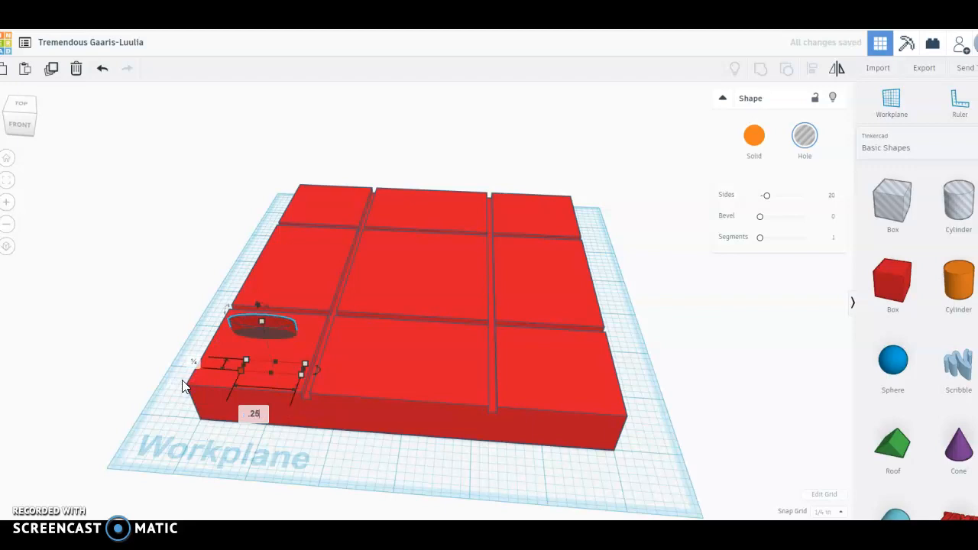
{"action": "type", "text": ".25"}
{"action": "key", "text": "Return"}
{"action": "left_click_drag", "start_coordinate": [286, 335], "coordinate": [251, 357]}
Set the cylinder hole's height to .5 in and raise it 1/4 in above the workplane.
{"action": "right_click_drag", "start_coordinate": [312, 431], "coordinate": [312, 369]}
{"action": "left_click_drag", "start_coordinate": [309, 254], "coordinate": [321, 340]}
{"action": "right_click_drag", "start_coordinate": [321, 340], "coordinate": [322, 356]}
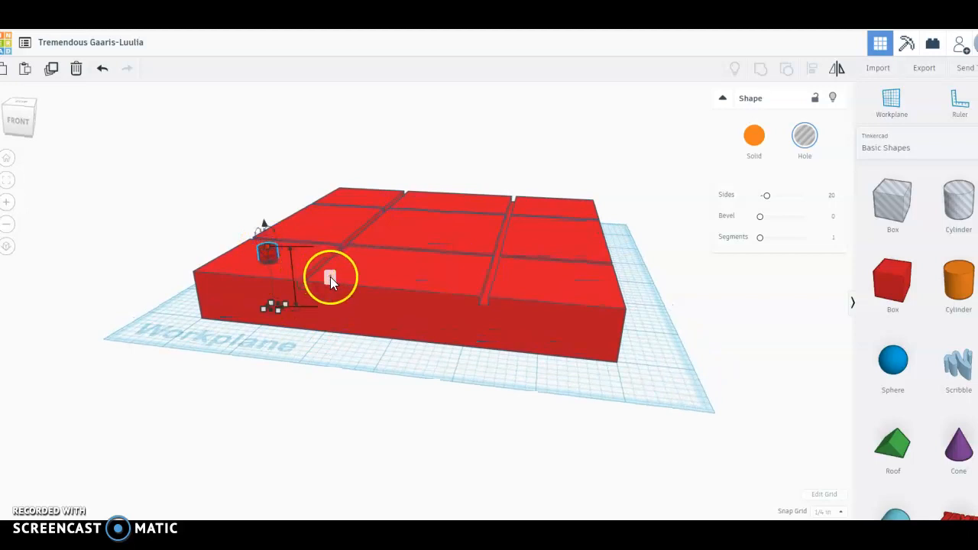
{"action": "left_click", "coordinate": [330, 277]}
{"action": "type", "text": ".5"}
{"action": "key", "text": "Return"}
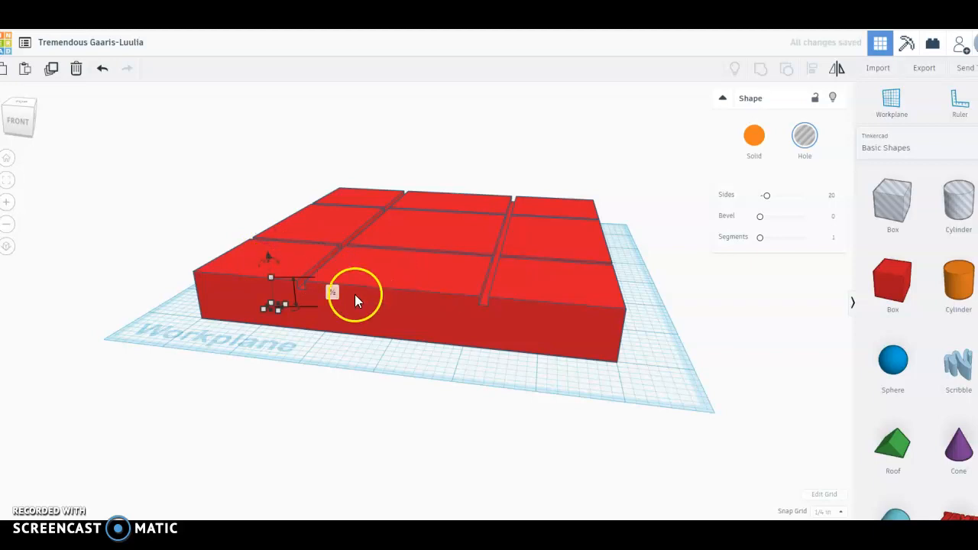
{"action": "right_click_drag", "start_coordinate": [287, 328], "coordinate": [294, 298]}
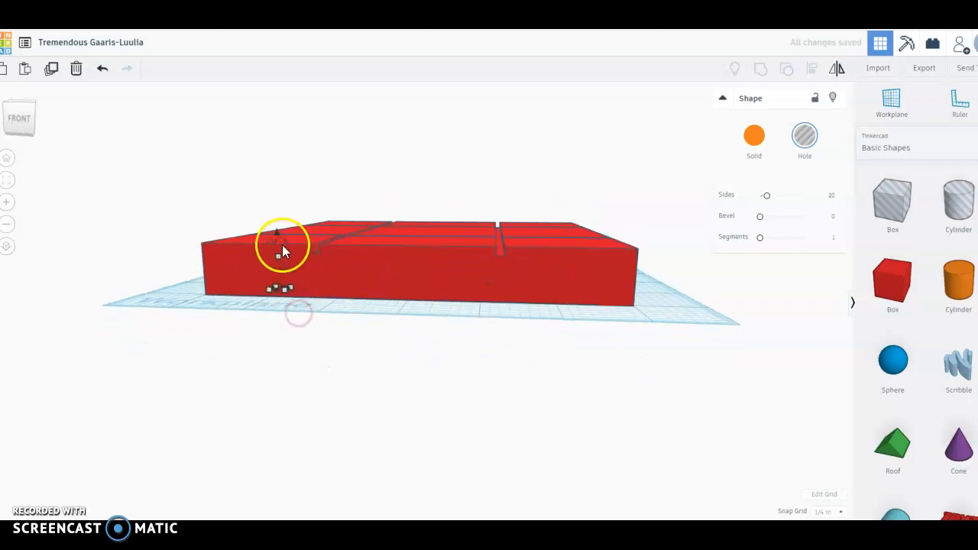
{"action": "left_click_drag", "start_coordinate": [277, 233], "coordinate": [277, 217]}
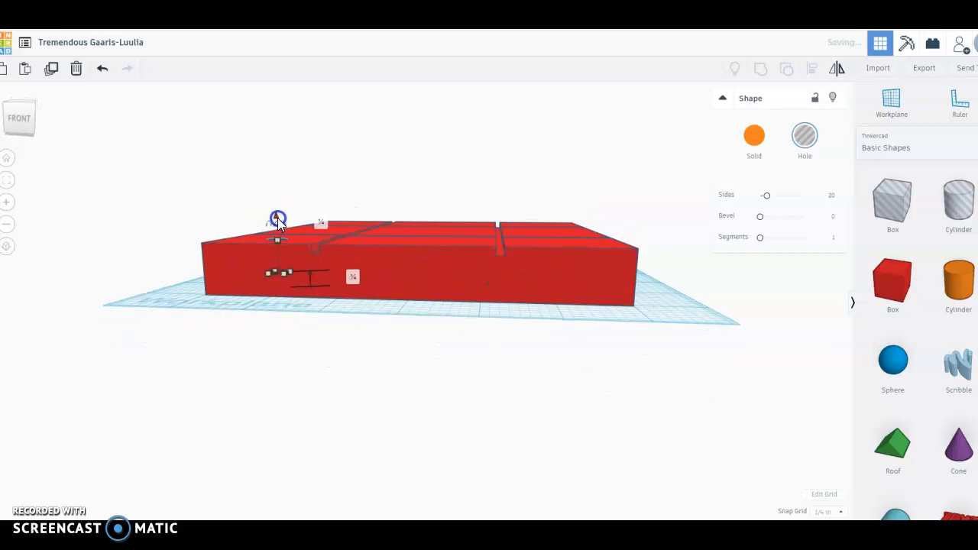
Nudge the cylinder hole in 1/4 in steps toward the center of the front-left corner square, checking from above.
{"action": "right_click_drag", "start_coordinate": [324, 326], "coordinate": [321, 429]}
{"action": "key", "text": "Up"}
{"action": "key", "text": "Left"}
{"action": "right_click_drag", "start_coordinate": [325, 430], "coordinate": [561, 479]}
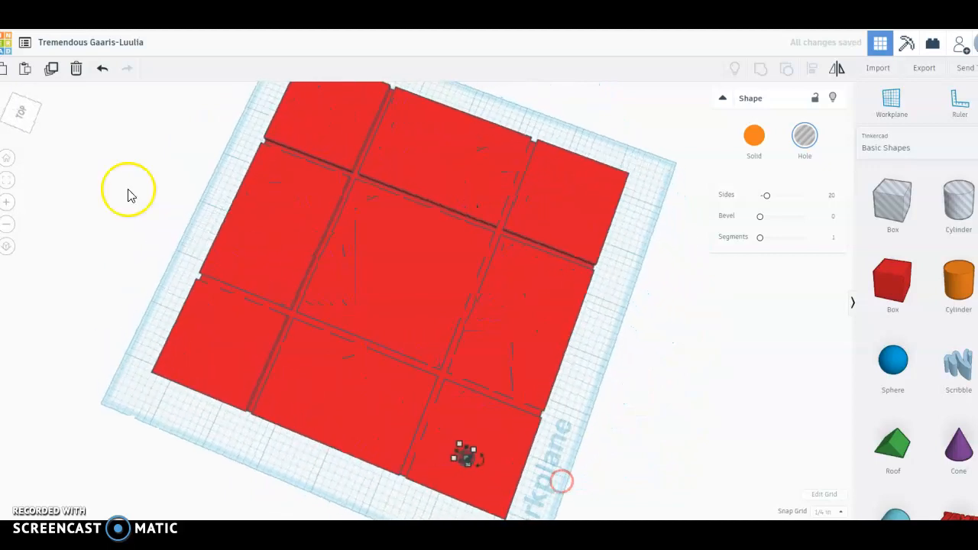
{"action": "left_click", "coordinate": [21, 111]}
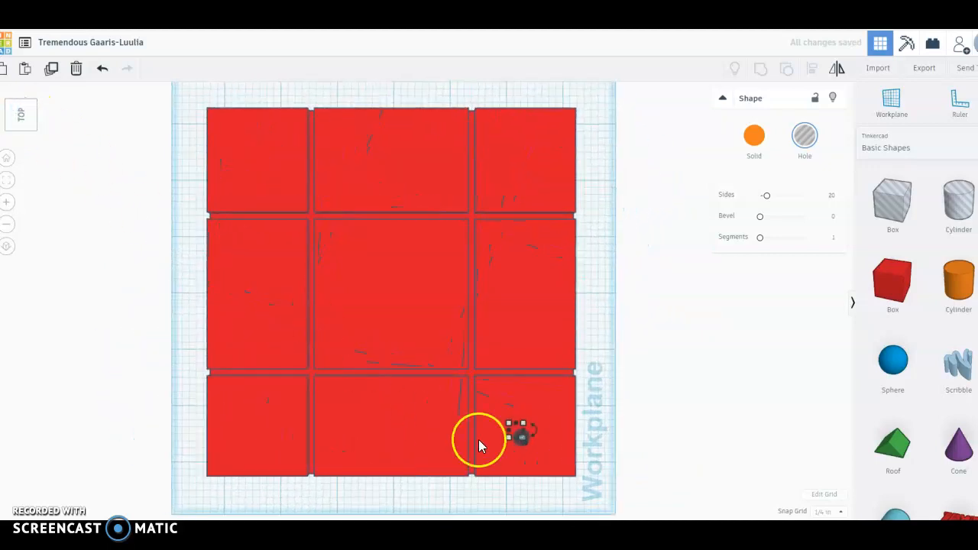
{"action": "key", "text": "Up"}
{"action": "key", "text": "Right"}
{"action": "key", "text": "Left"}
{"action": "key", "text": "Down"}
{"action": "key", "text": "Up"}
{"action": "key", "text": "Right"}
{"action": "key", "text": "Left"}
{"action": "key", "text": "Right"}
{"action": "key", "text": "Left"}
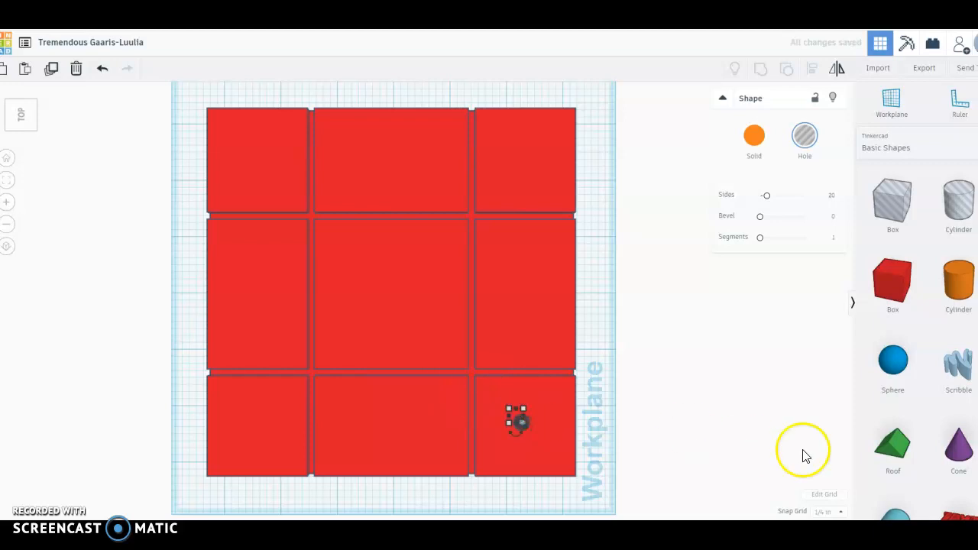
Set the snap grid to 1/8 in and fine-tune the cylinder hole's position to center it in the corner square.
{"action": "left_click", "coordinate": [832, 511]}
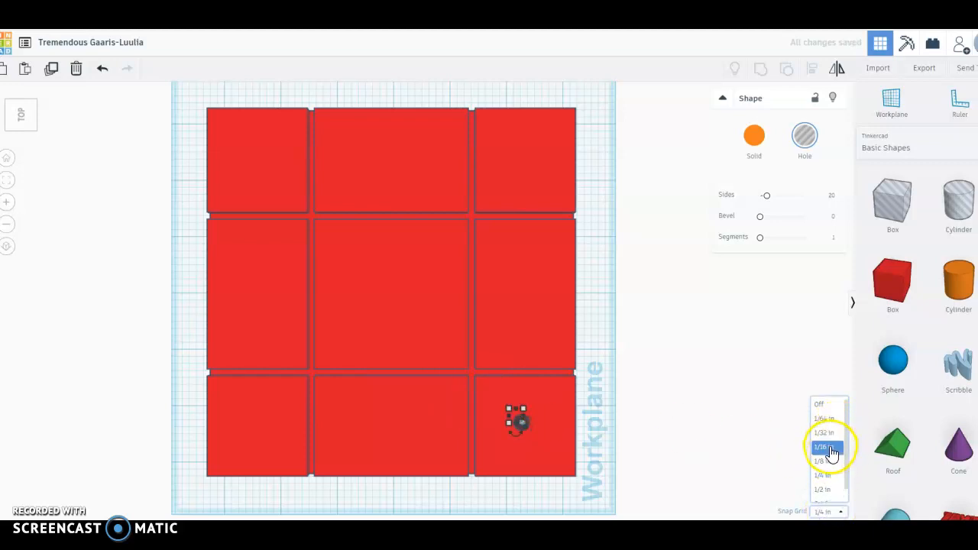
{"action": "left_click", "coordinate": [823, 461]}
{"action": "key", "text": "Right"}
{"action": "key", "text": "Down"}
{"action": "key", "text": "Up"}
{"action": "right_click_drag", "start_coordinate": [628, 443], "coordinate": [135, 203]}
{"action": "left_click", "coordinate": [20, 115]}
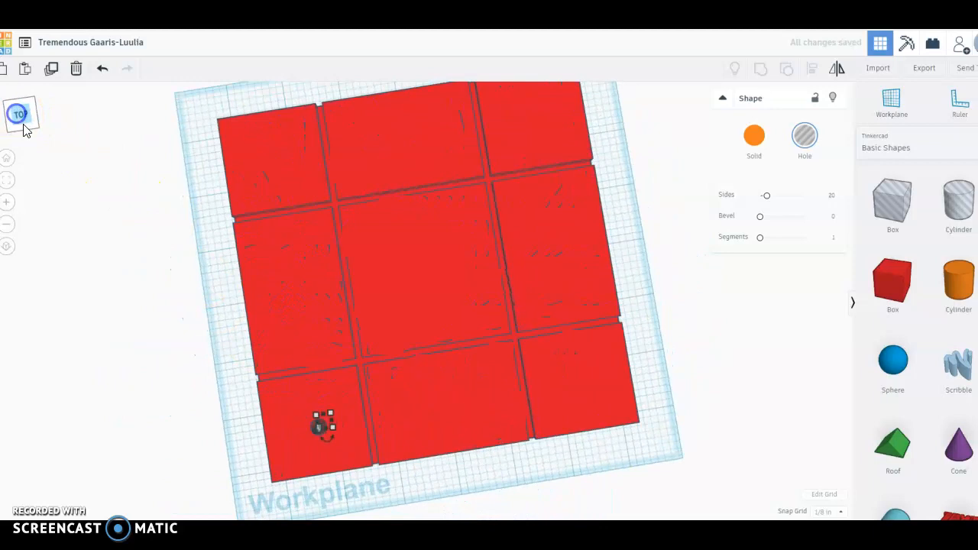
{"action": "key", "text": "Up"}
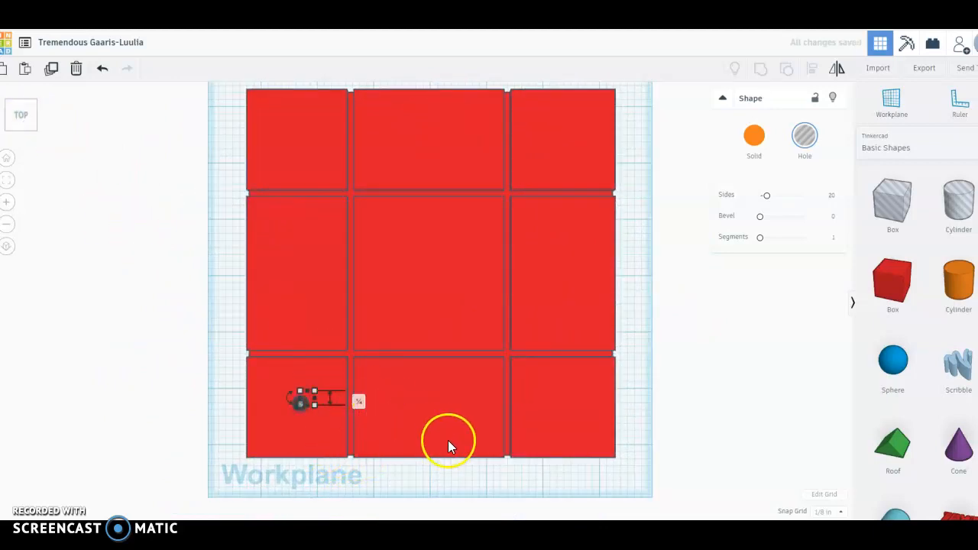
Duplicate the cylinder hole in the front-left corner and move the copy back in 1/8 in steps to the center of the middle-left square.
{"action": "key", "text": "Right"}
{"action": "key", "text": "Left"}
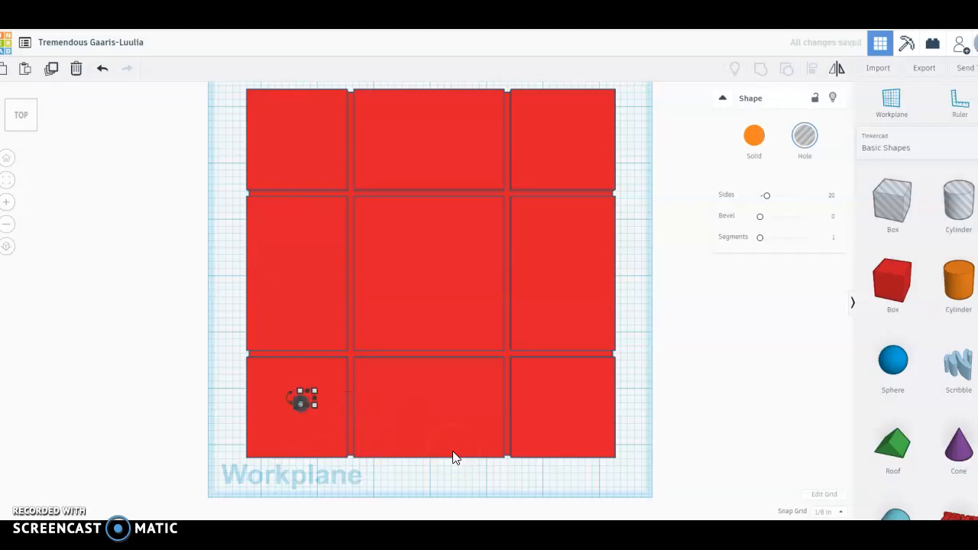
{"action": "left_click", "coordinate": [841, 512]}
{"action": "key", "text": "Up"}
{"action": "key", "text": "Up"}
{"action": "key", "text": "Up"}
{"action": "key", "text": "Up"}
{"action": "key", "text": "Up"}
{"action": "key", "text": "Up"}
{"action": "key", "text": "Up"}
{"action": "key", "text": "Up"}
{"action": "key", "text": "Up"}
{"action": "key", "text": "Up"}
{"action": "key", "text": "Up"}
{"action": "key", "text": "Up"}
{"action": "key", "text": "Up"}
{"action": "key", "text": "Up"}
{"action": "key", "text": "Up"}
{"action": "key", "text": "Up"}
{"action": "key", "text": "Up"}
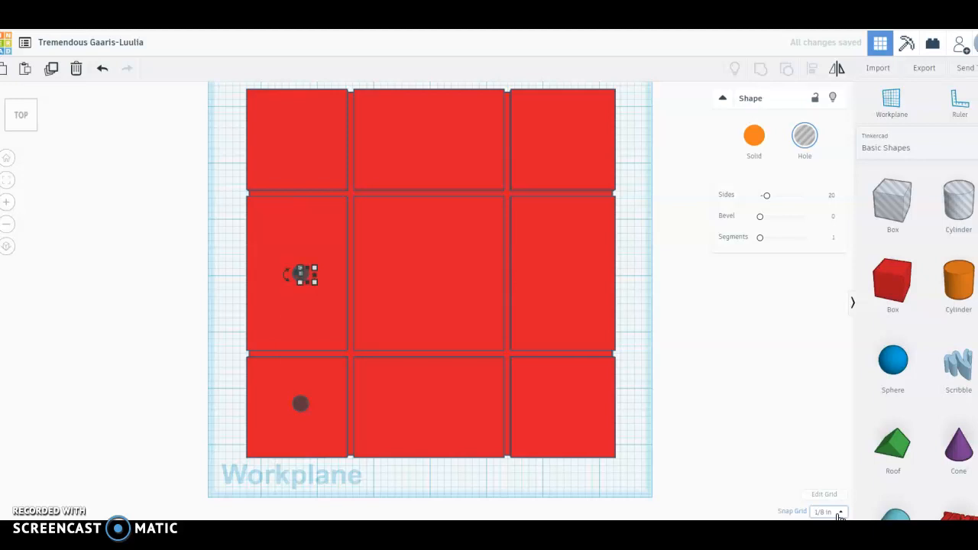
Duplicate the middle-left cylinder hole and move the copy back in 1/8 in steps to the center of the back-left corner square.
{"action": "key", "text": "Right"}
{"action": "key", "text": "Left"}
{"action": "key", "text": "Left"}
{"action": "key", "text": "Right"}
{"action": "key", "text": "Up"}
{"action": "key", "text": "Up"}
{"action": "key", "text": "Up"}
{"action": "key", "text": "Up"}
{"action": "key", "text": "Up"}
{"action": "key", "text": "Up"}
{"action": "key", "text": "Up"}
{"action": "key", "text": "Up"}
{"action": "key", "text": "Up"}
{"action": "key", "text": "Up"}
{"action": "key", "text": "Up"}
{"action": "key", "text": "Up"}
{"action": "key", "text": "Up"}
{"action": "key", "text": "Up"}
{"action": "key", "text": "Up"}
{"action": "key", "text": "Up"}
{"action": "key", "text": "Up"}
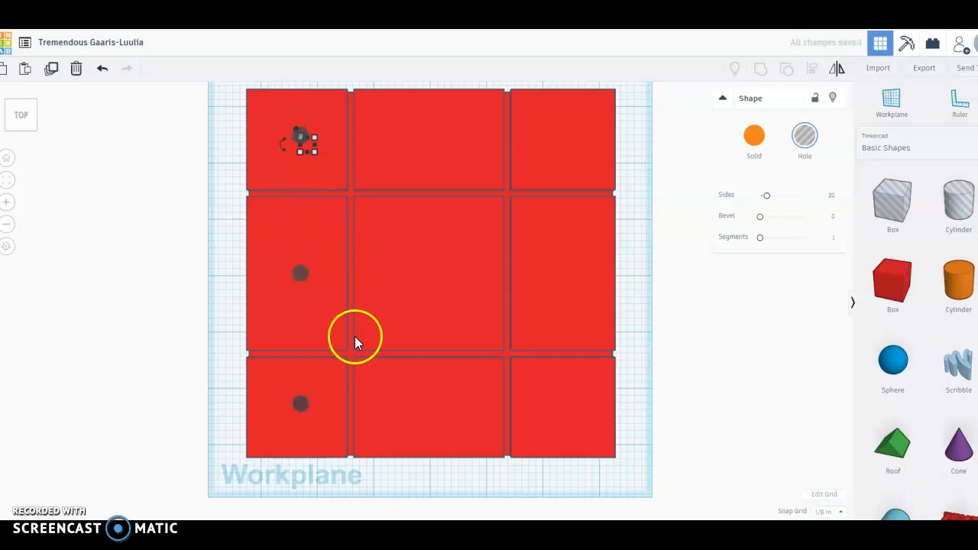
Select the three cylinder holes of the left column, duplicate them and move the copies into the centers of the middle column's squares.
{"action": "left_click", "coordinate": [298, 275], "text": "shift"}
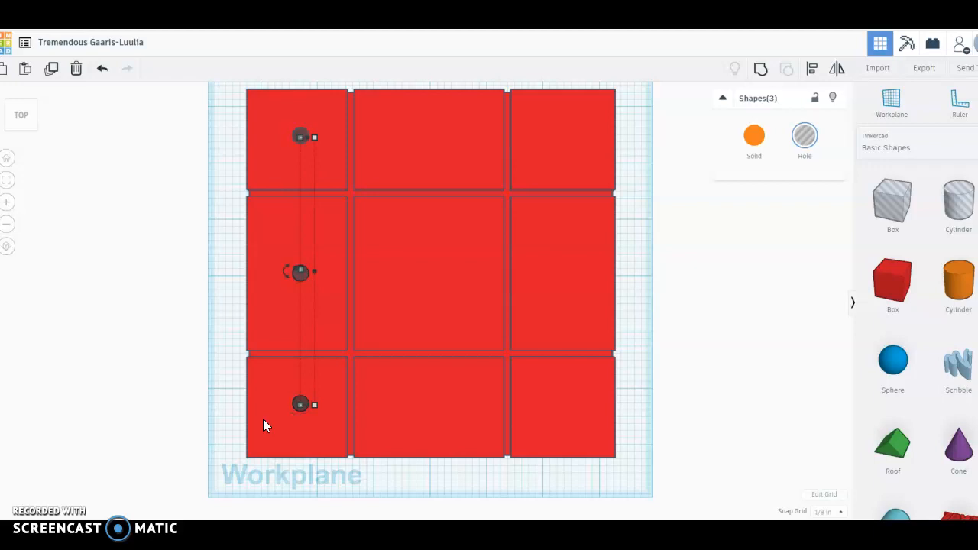
{"action": "key", "text": "Right"}
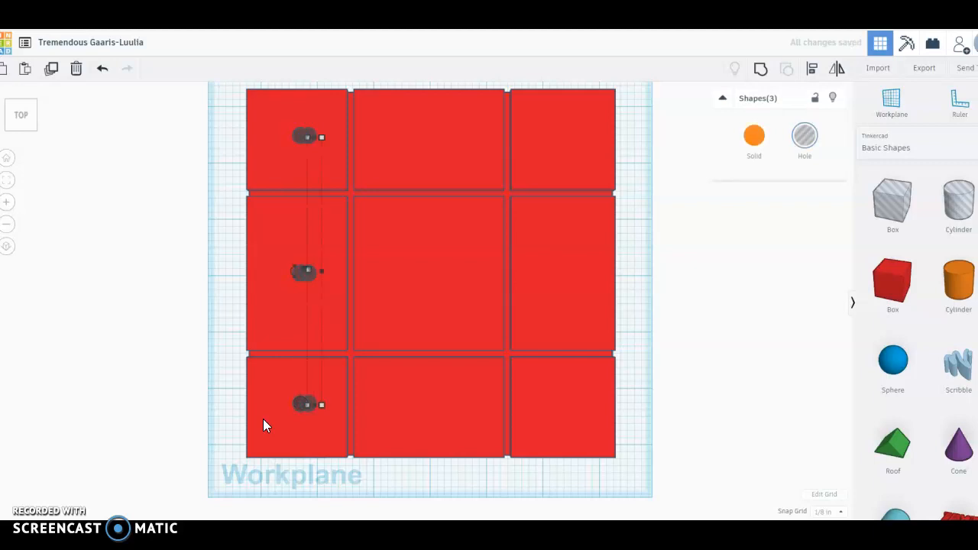
{"action": "key", "text": "ctrl+d"}
{"action": "key", "text": "Right"}
{"action": "key", "text": "Right"}
{"action": "key", "text": "Right"}
{"action": "key", "text": "Right"}
{"action": "key", "text": "Right"}
{"action": "key", "text": "Right"}
{"action": "key", "text": "Right"}
{"action": "key", "text": "Right"}
{"action": "key", "text": "Right"}
{"action": "key", "text": "Right"}
{"action": "key", "text": "Right"}
{"action": "key", "text": "Right"}
{"action": "key", "text": "Right"}
{"action": "key", "text": "Right"}
{"action": "key", "text": "Right"}
{"action": "key", "text": "Right"}
{"action": "key", "text": "Right"}
{"action": "key", "text": "Right"}
{"action": "key", "text": "Right"}
{"action": "key", "text": "Right"}
{"action": "key", "text": "Right"}
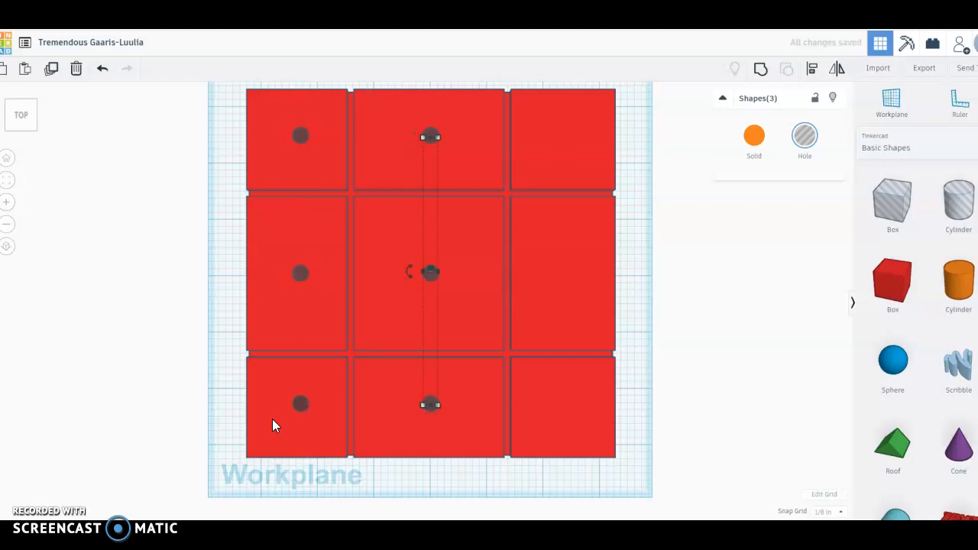
Paste another set of three cylinder holes and move it across the board into the right column's squares.
{"action": "left_click", "coordinate": [180, 269]}
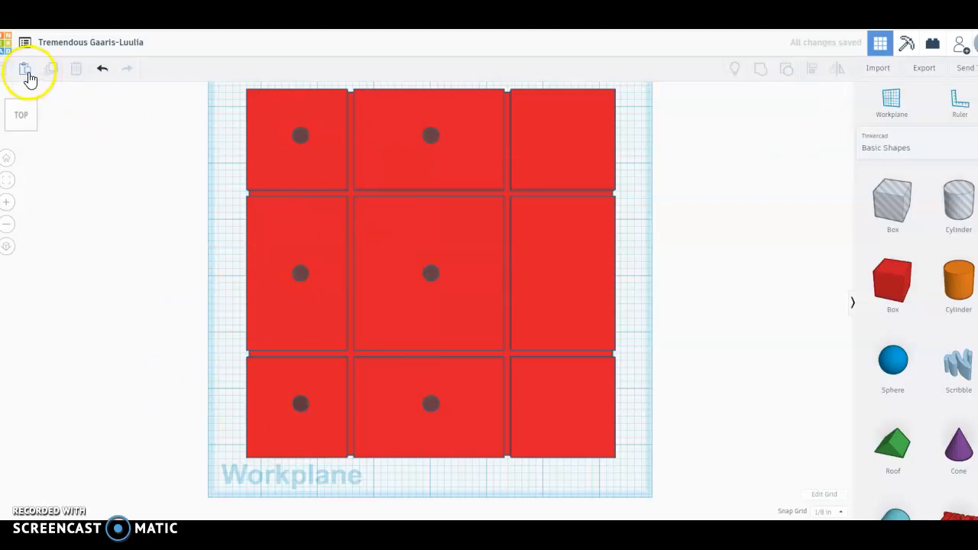
{"action": "left_click", "coordinate": [26, 70]}
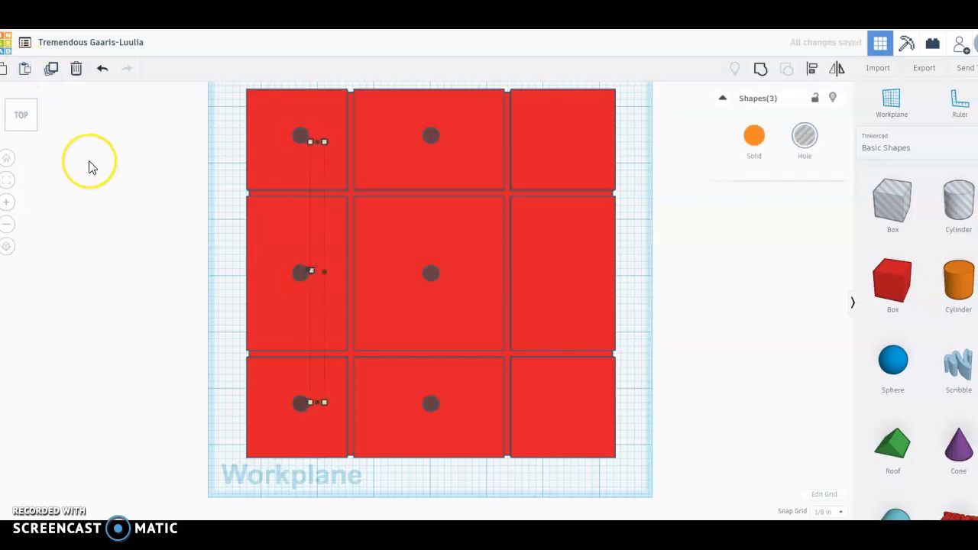
{"action": "key", "text": "Up"}
{"action": "key", "text": "Right"}
{"action": "key", "text": "Right"}
{"action": "key", "text": "Right"}
{"action": "key", "text": "Right"}
{"action": "key", "text": "Right"}
{"action": "key", "text": "Right"}
{"action": "key", "text": "Right"}
{"action": "key", "text": "Right"}
{"action": "key", "text": "Right"}
{"action": "key", "text": "Right"}
{"action": "key", "text": "Right"}
{"action": "key", "text": "Right"}
{"action": "key", "text": "Right"}
{"action": "key", "text": "Right"}
{"action": "key", "text": "Right"}
{"action": "key", "text": "Right"}
{"action": "key", "text": "Right"}
{"action": "key", "text": "Right"}
{"action": "key", "text": "Right"}
{"action": "key", "text": "Right"}
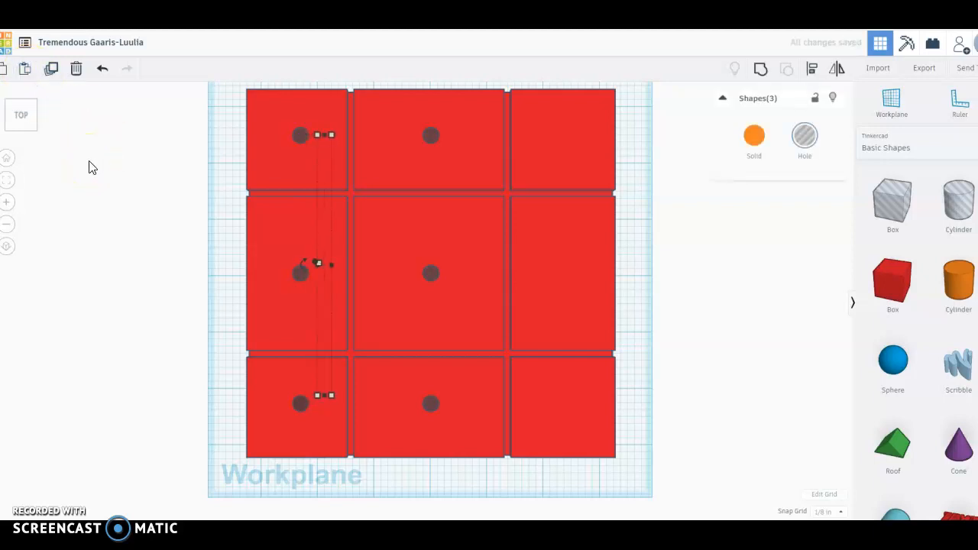
{"action": "key", "text": "Right"}
{"action": "key", "text": "Right"}
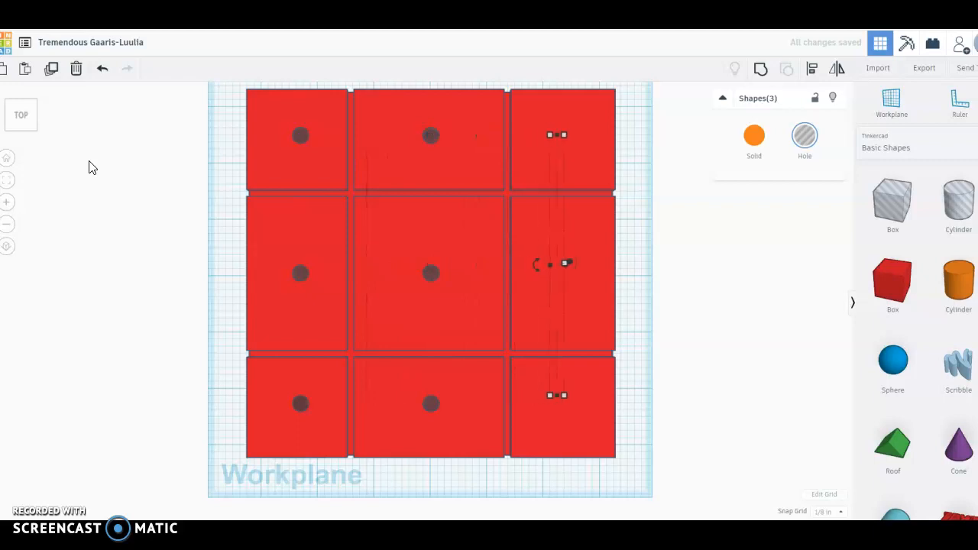
Raise the right column's cylinder holes to reach through the board's top face and nudge them 1/8 in forward into line.
{"action": "right_click_drag", "start_coordinate": [601, 458], "coordinate": [481, 287]}
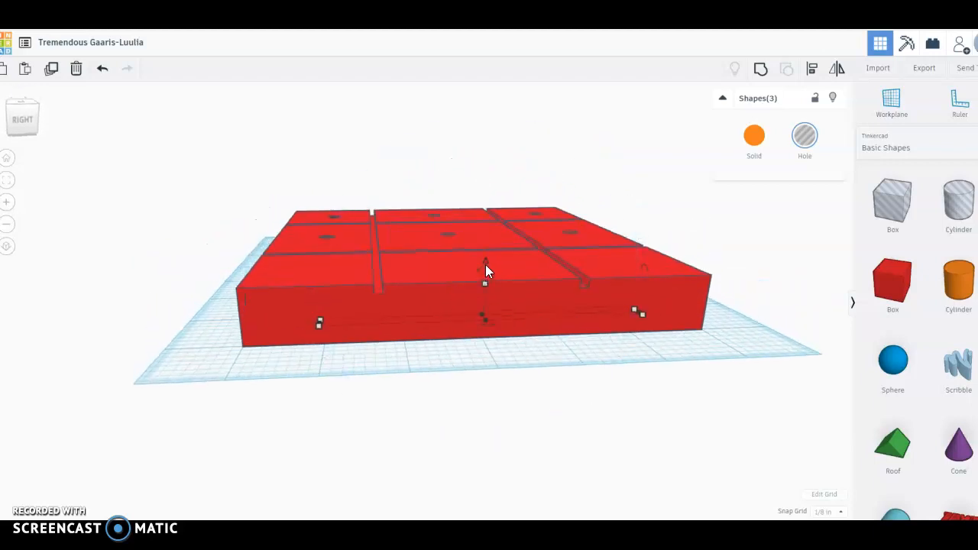
{"action": "left_click_drag", "start_coordinate": [486, 262], "coordinate": [487, 243]}
{"action": "right_click_drag", "start_coordinate": [487, 243], "coordinate": [728, 443]}
{"action": "key", "text": "Down"}
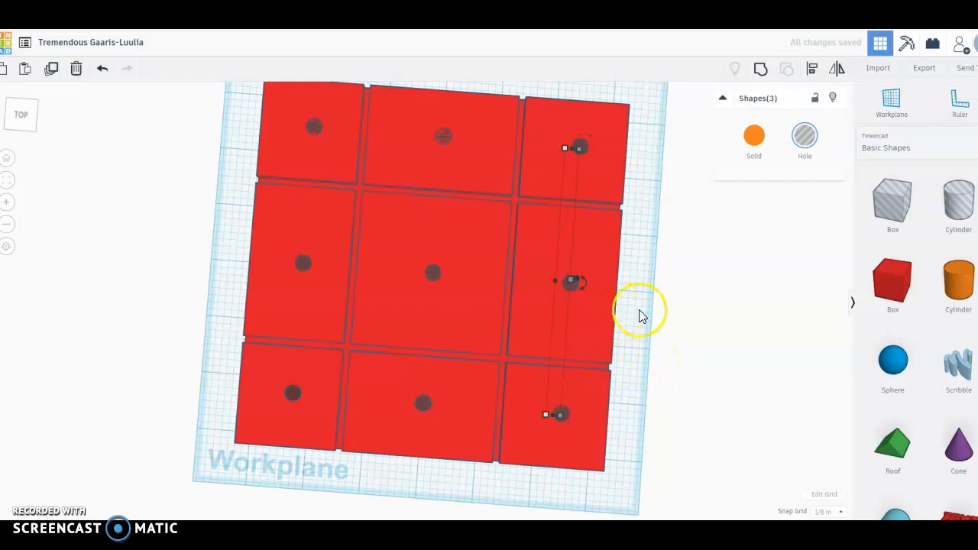
Group the right column's three cylinder holes with the board to cut them out.
{"action": "left_click", "coordinate": [632, 343]}
{"action": "right_click_drag", "start_coordinate": [633, 343], "coordinate": [502, 275]}
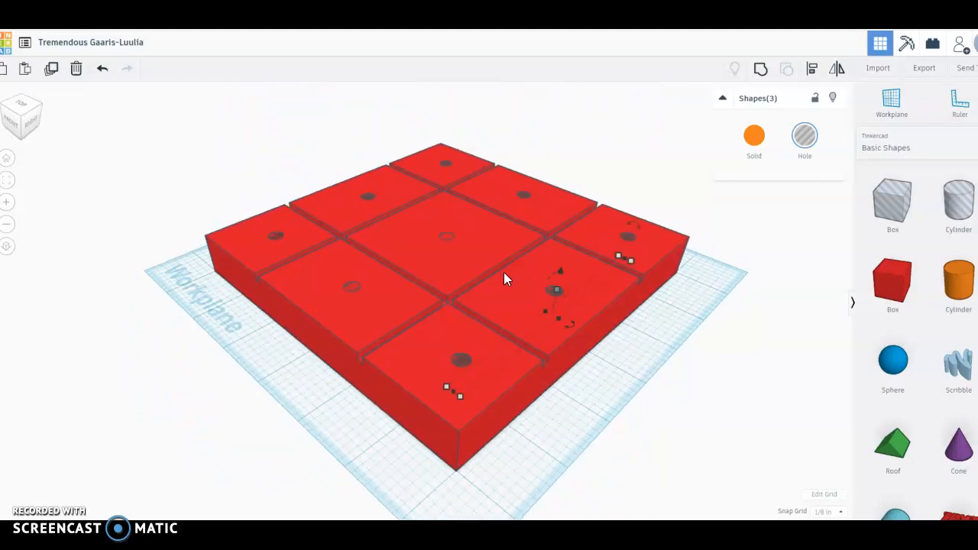
{"action": "left_click", "coordinate": [410, 367], "text": "shift"}
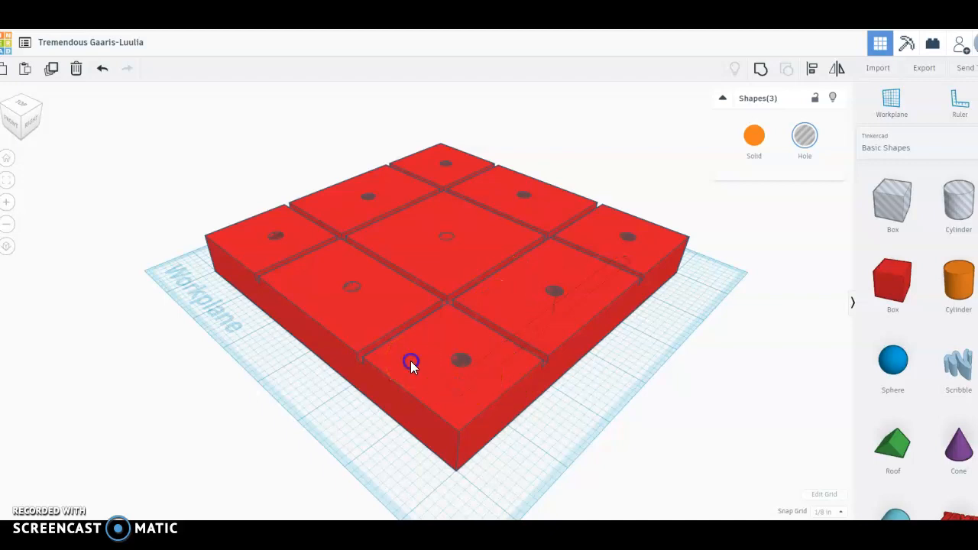
{"action": "left_click", "coordinate": [757, 70]}
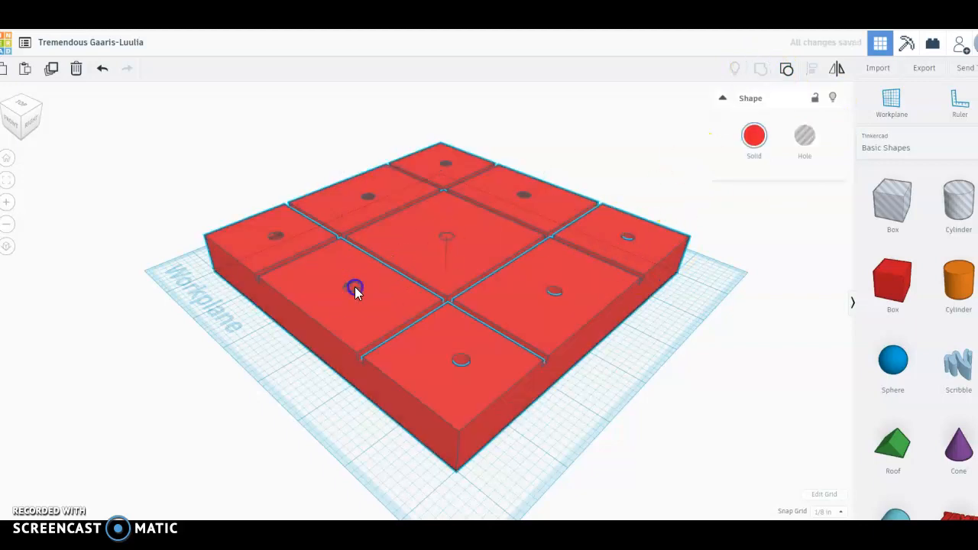
Cut the front-left and middle-left holes by grouping each cylinder hole with the board.
{"action": "left_click", "coordinate": [201, 325]}
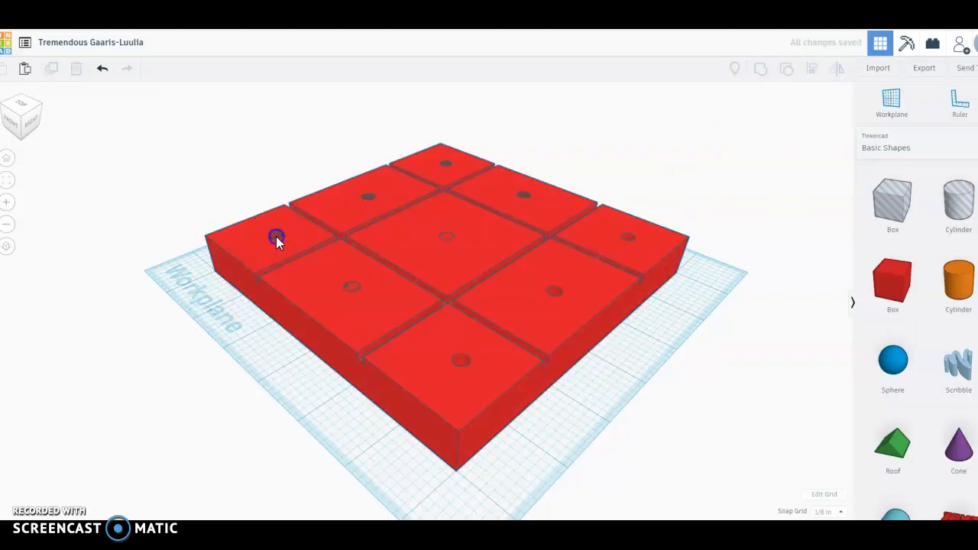
{"action": "left_click", "coordinate": [276, 236]}
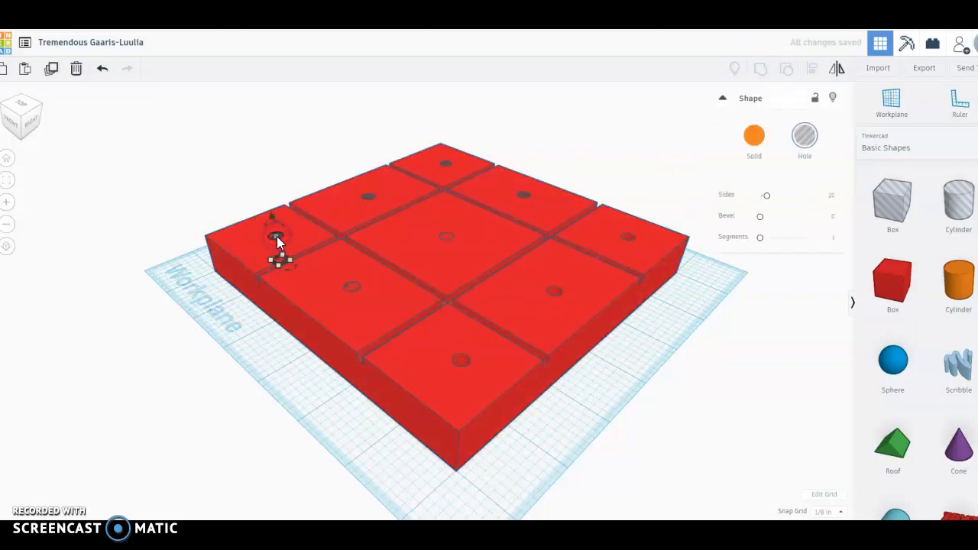
{"action": "left_click", "coordinate": [351, 287], "text": "shift"}
{"action": "left_click", "coordinate": [760, 69]}
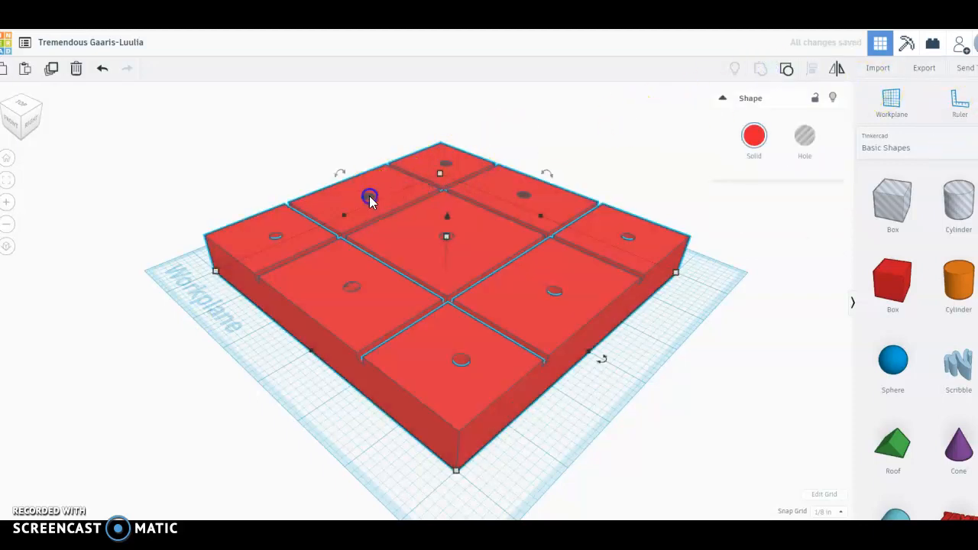
{"action": "left_click", "coordinate": [369, 199]}
{"action": "left_click", "coordinate": [334, 214], "text": "shift"}
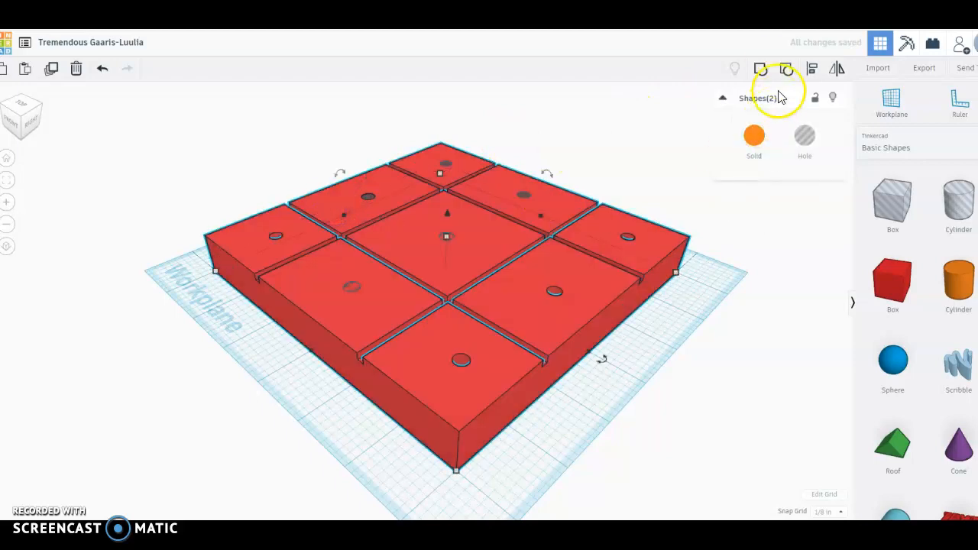
{"action": "left_click", "coordinate": [760, 69]}
Cut the back-left and back-middle holes by grouping each cylinder hole with the board.
{"action": "left_click", "coordinate": [445, 167]}
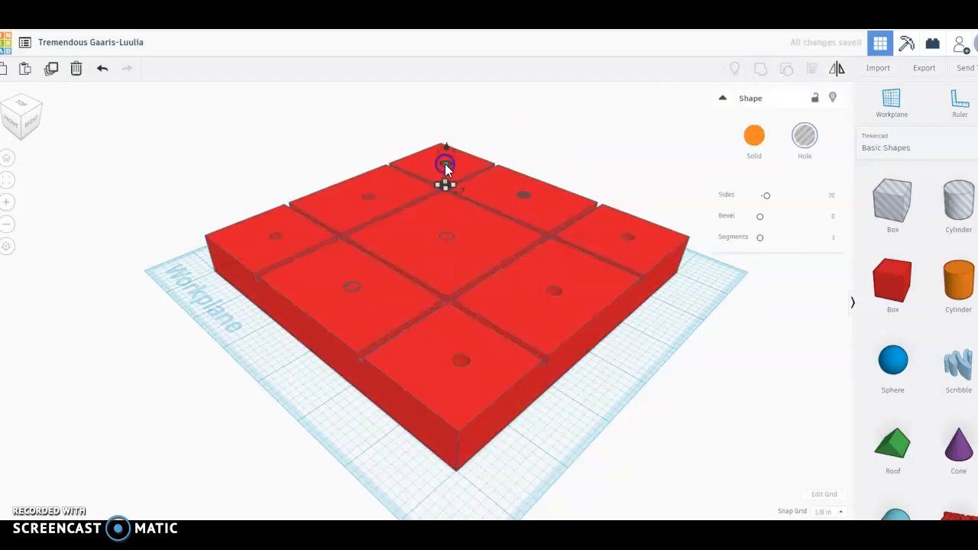
{"action": "left_click", "coordinate": [392, 191], "text": "shift"}
{"action": "left_click", "coordinate": [760, 68]}
{"action": "left_click", "coordinate": [527, 196]}
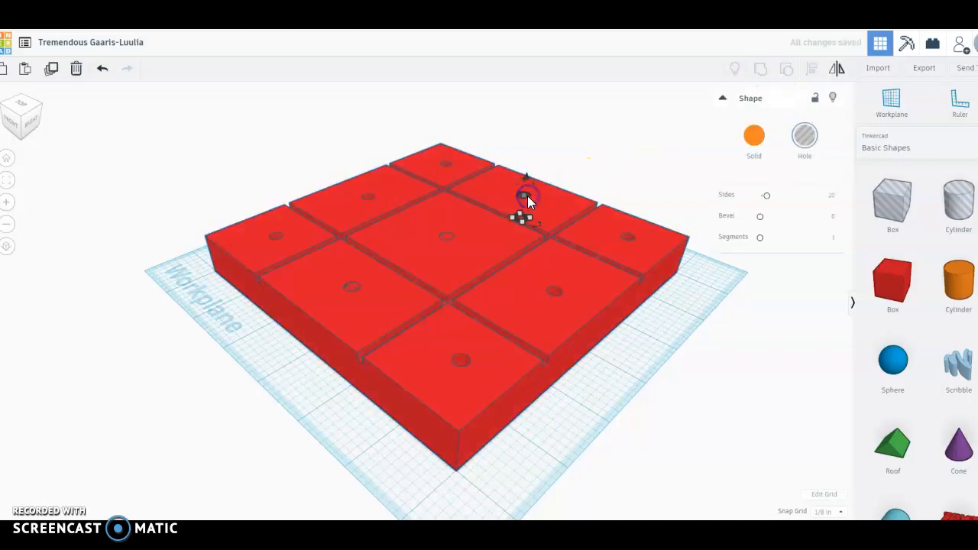
{"action": "left_click", "coordinate": [486, 189], "text": "shift"}
{"action": "left_click", "coordinate": [761, 68]}
Cut the hole in the center square by grouping its cylinder hole with the board.
{"action": "left_click", "coordinate": [443, 237]}
{"action": "left_click", "coordinate": [443, 238]}
{"action": "left_click", "coordinate": [363, 291]}
{"action": "right_click_drag", "start_coordinate": [399, 308], "coordinate": [725, 278]}
{"action": "left_click", "coordinate": [710, 266]}
{"action": "left_click", "coordinate": [436, 258]}
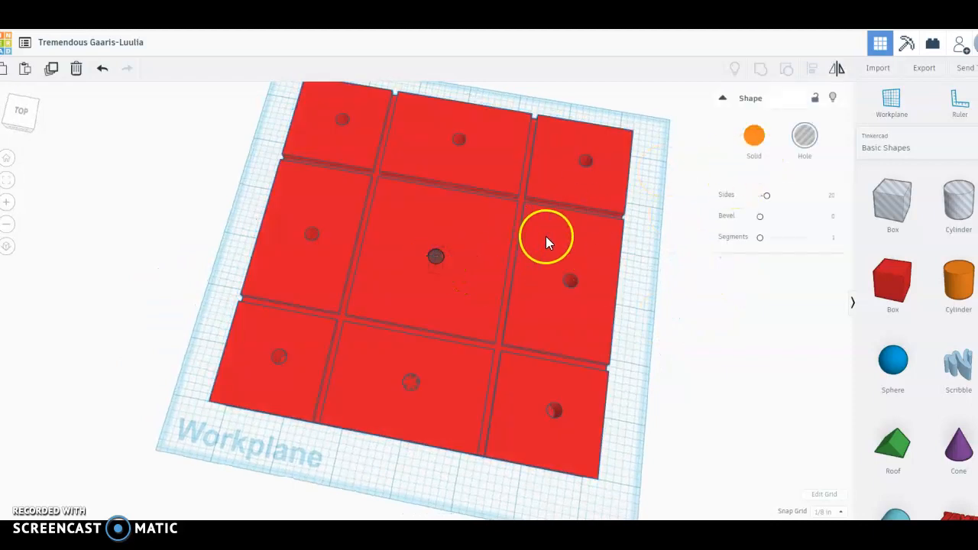
{"action": "key", "text": "ctrl+a"}
{"action": "left_click", "coordinate": [761, 68]}
Group the remaining cylinder hole in the front-middle square with the board and clear the selection.
{"action": "left_click", "coordinate": [428, 373]}
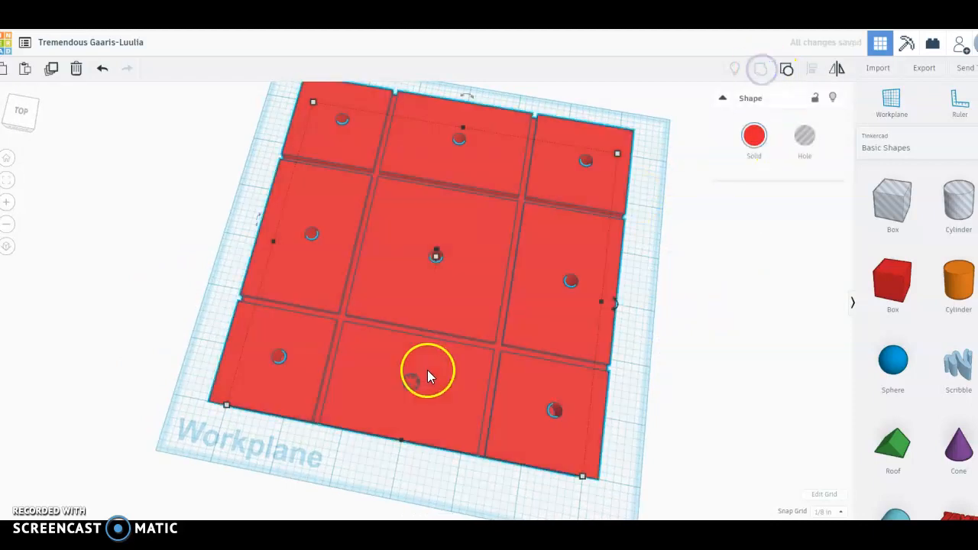
{"action": "right_click_drag", "start_coordinate": [414, 388], "coordinate": [473, 325]}
{"action": "left_click", "coordinate": [463, 315]}
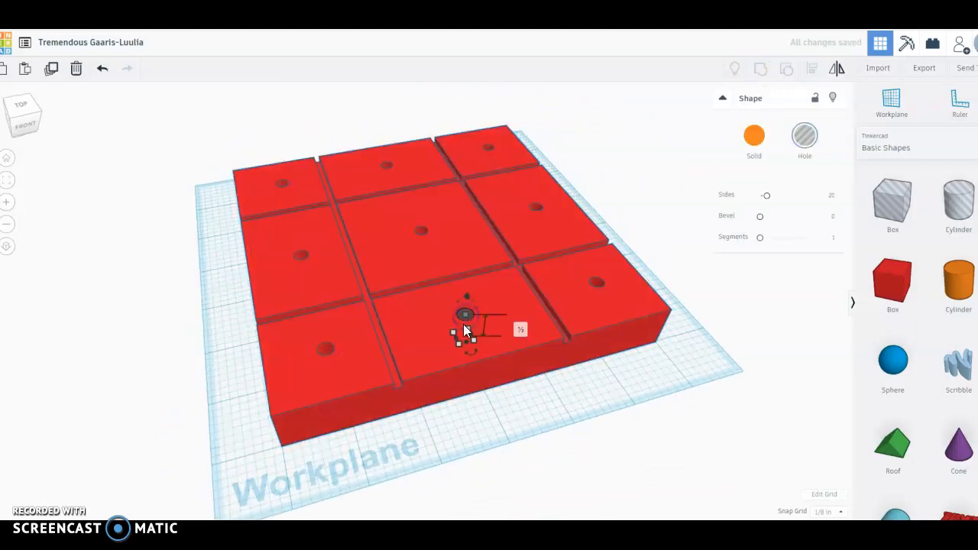
{"action": "left_click", "coordinate": [420, 326], "text": "shift"}
{"action": "left_click", "coordinate": [760, 68]}
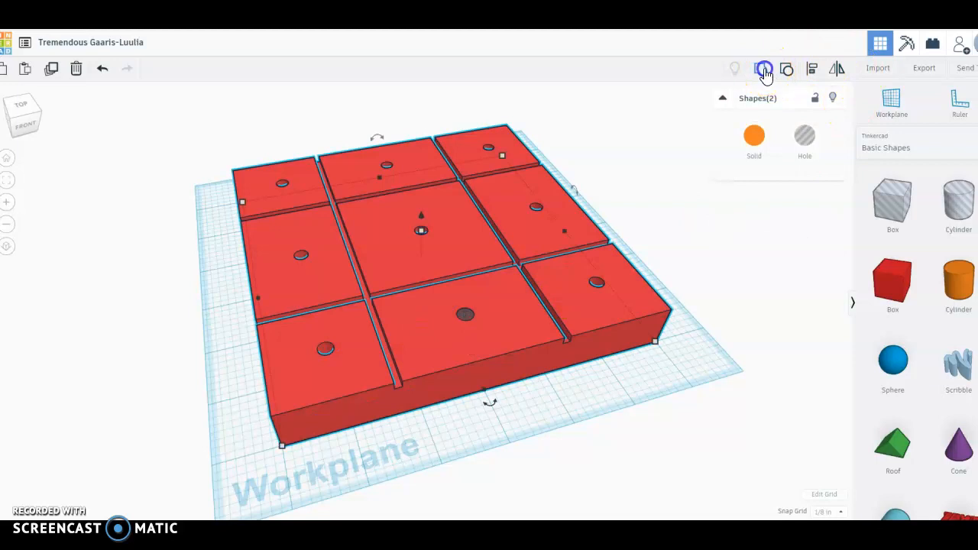
{"action": "right_click_drag", "start_coordinate": [484, 302], "coordinate": [655, 323]}
{"action": "left_click", "coordinate": [646, 320]}
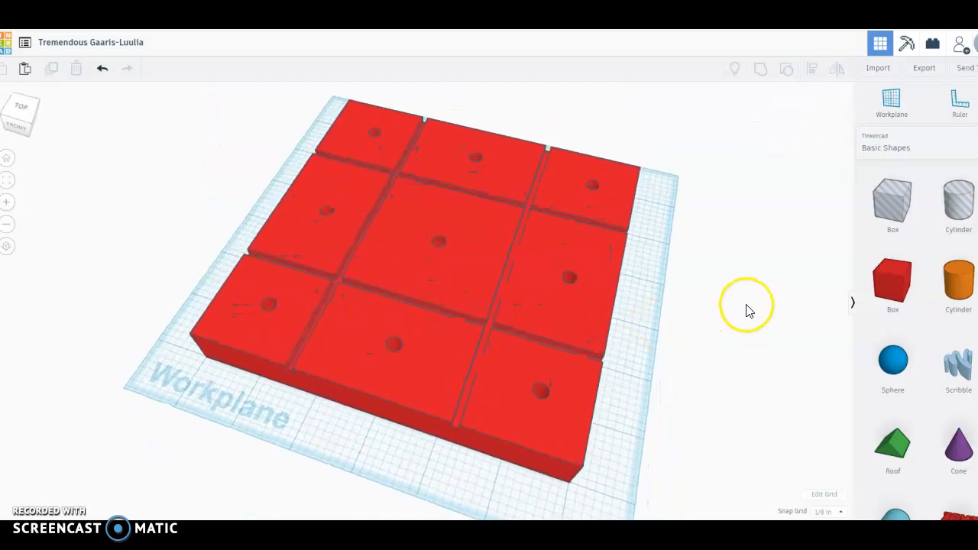
{"action": "mouse_move", "coordinate": [665, 277]}
{"action": "right_mouse_down"}
{"action": "mouse_move", "coordinate": [654, 260]}
{"action": "mouse_move", "coordinate": [690, 285]}
{"action": "mouse_move", "coordinate": [664, 283]}
{"action": "right_mouse_up"}
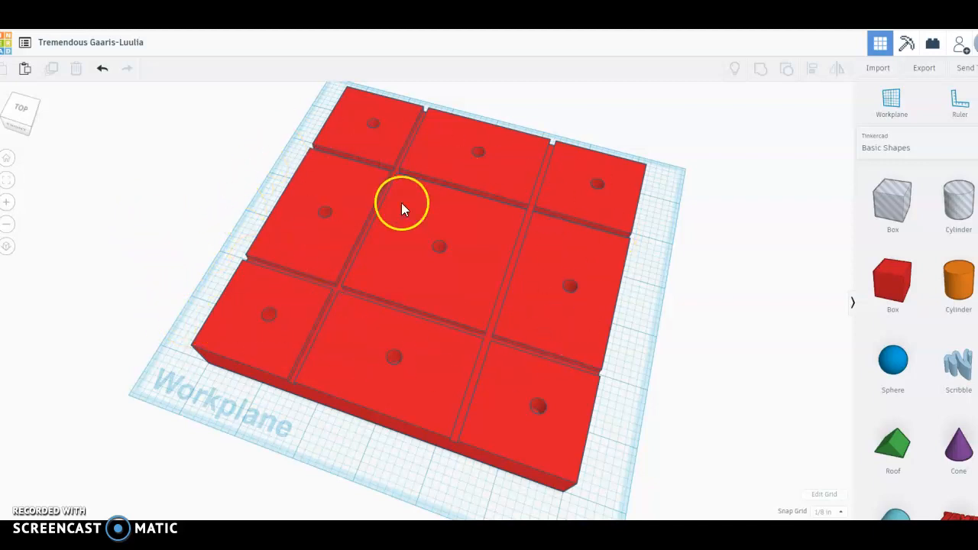
{"action": "right_click_drag", "start_coordinate": [283, 373], "coordinate": [417, 334]}
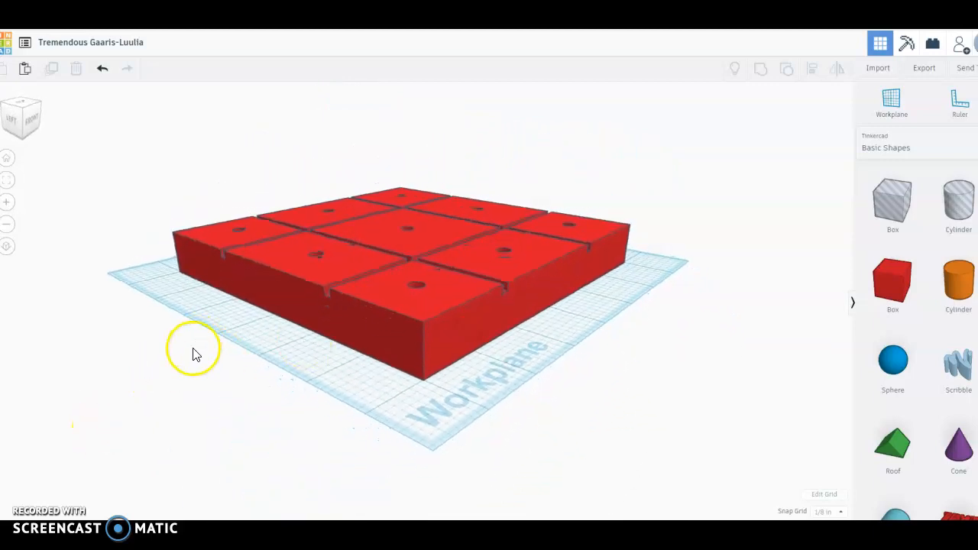